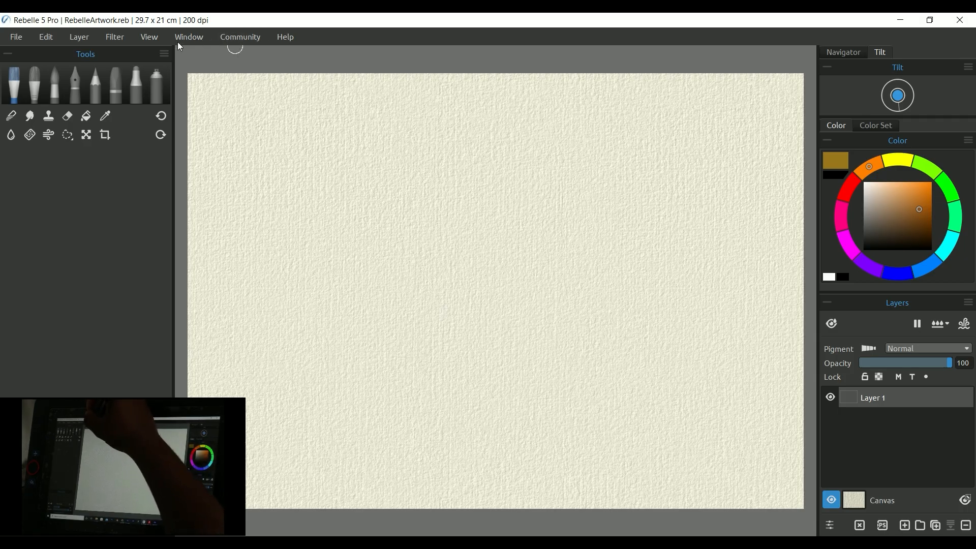
# Open the Mangos 2 painting from the Pictures folder.
pyautogui.click(24, 41)
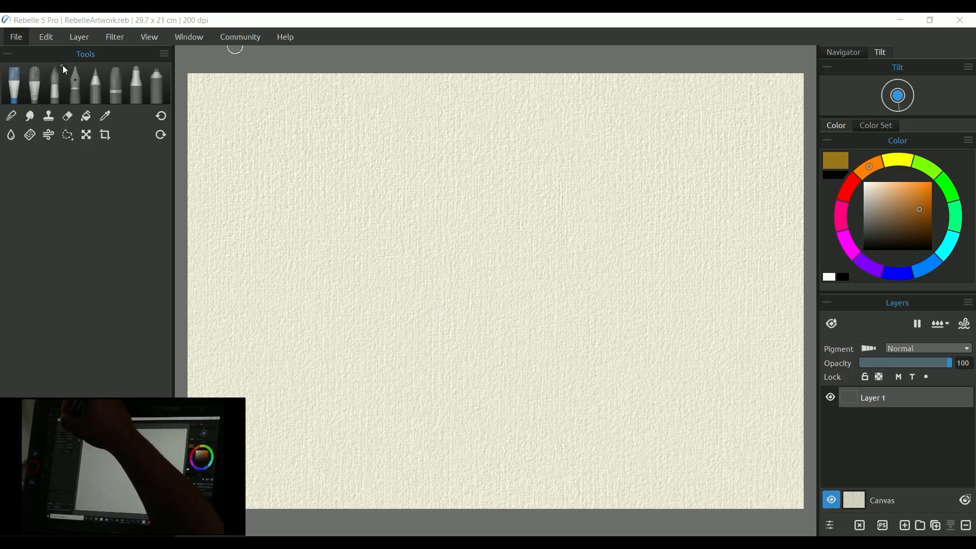
pyautogui.click(61, 68)
pyautogui.moveTo(595, 141); pyautogui.dragTo(599, 185)
pyautogui.click(284, 175)
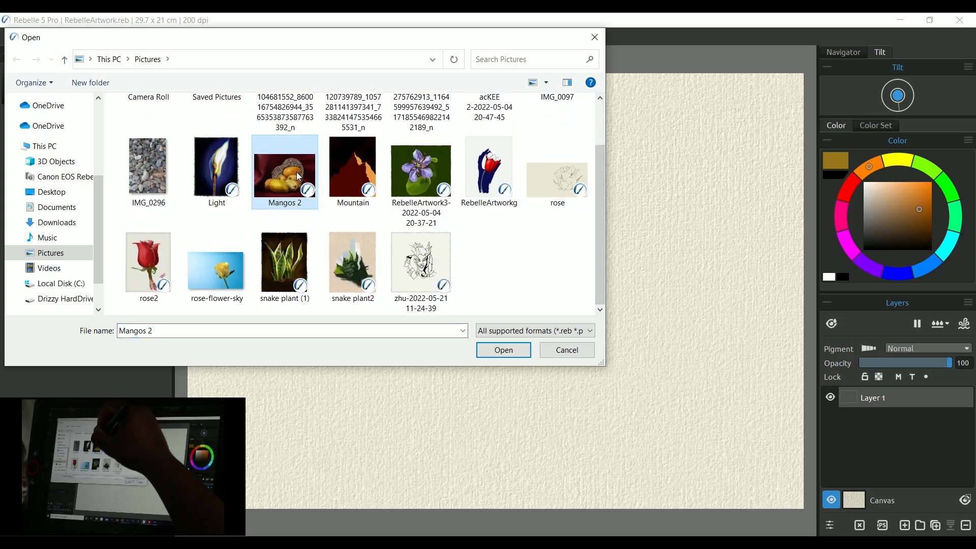
pyautogui.click(506, 350)
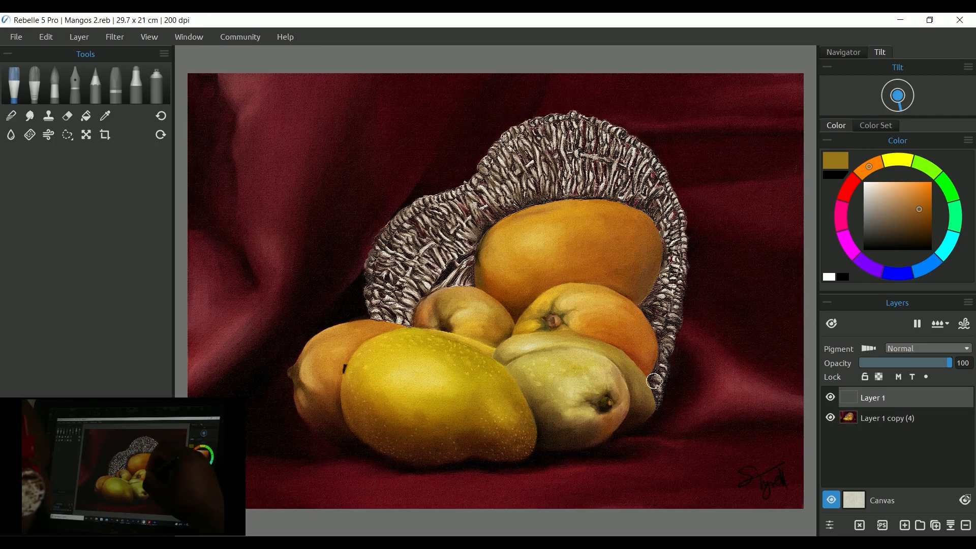
# Show the Visual Settings, expand their Canvas Visibility section and lengthen the panel until all its options fit.
pyautogui.scroll(8, 601, 338)
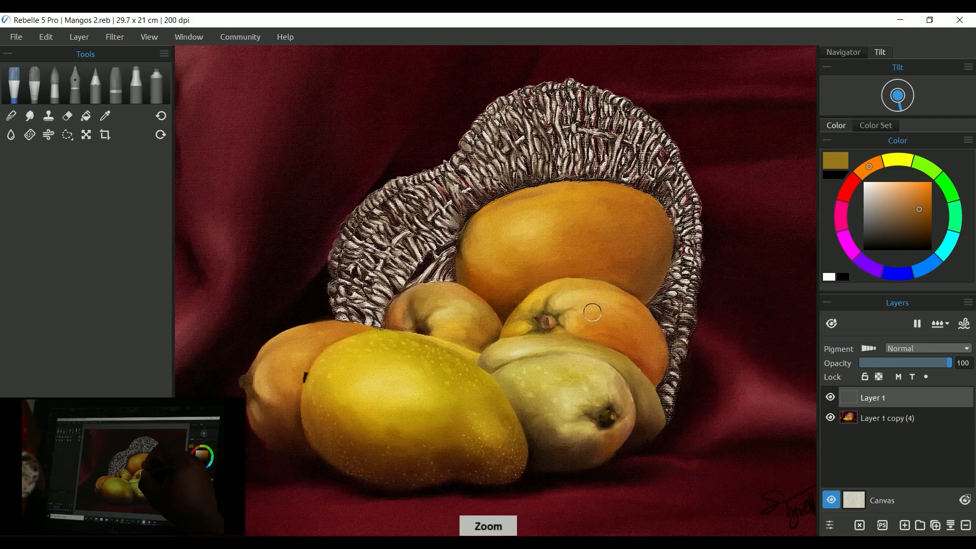
pyautogui.scroll(-10, 577, 327)
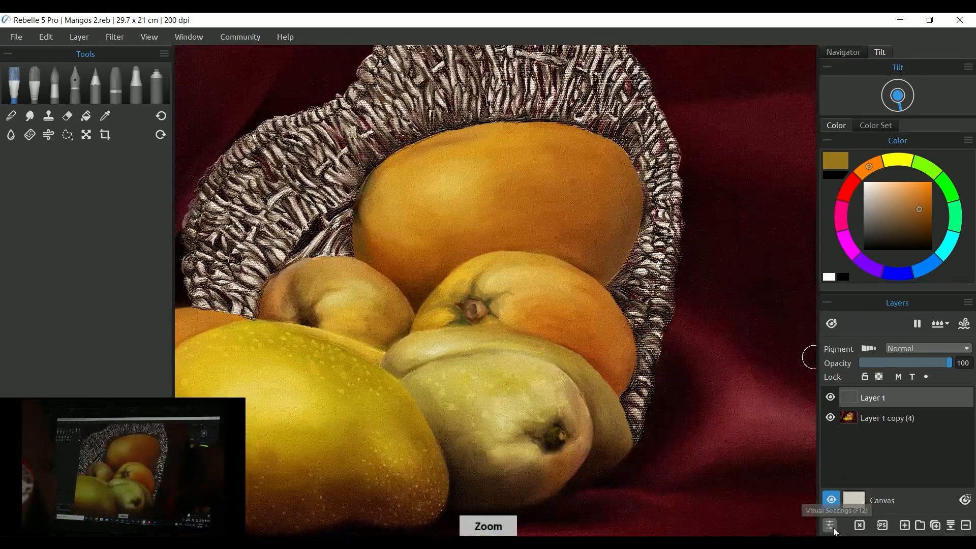
pyautogui.click(832, 528)
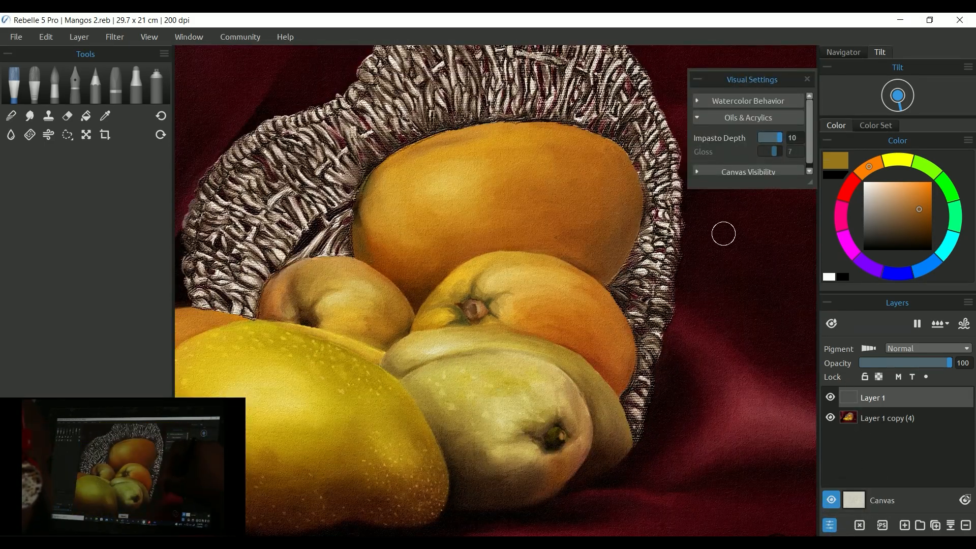
pyautogui.scroll(-1, 807, 115)
pyautogui.click(699, 165)
pyautogui.moveTo(732, 188); pyautogui.dragTo(732, 304)
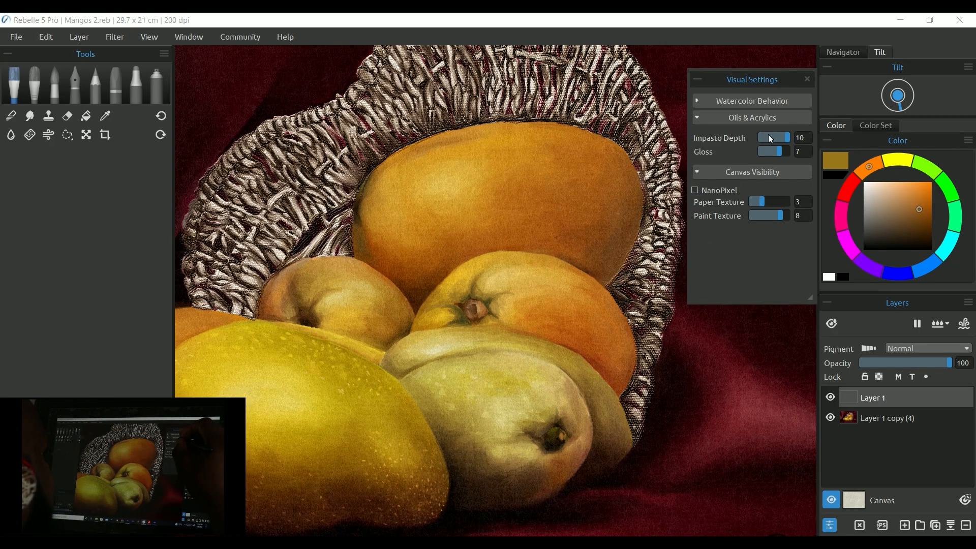
# Close the Visual Settings and bring the whole mango painting into view.
pyautogui.hotkey('ctrl', '0')
pyautogui.click(806, 79)
pyautogui.scroll(-1, 647, 257)
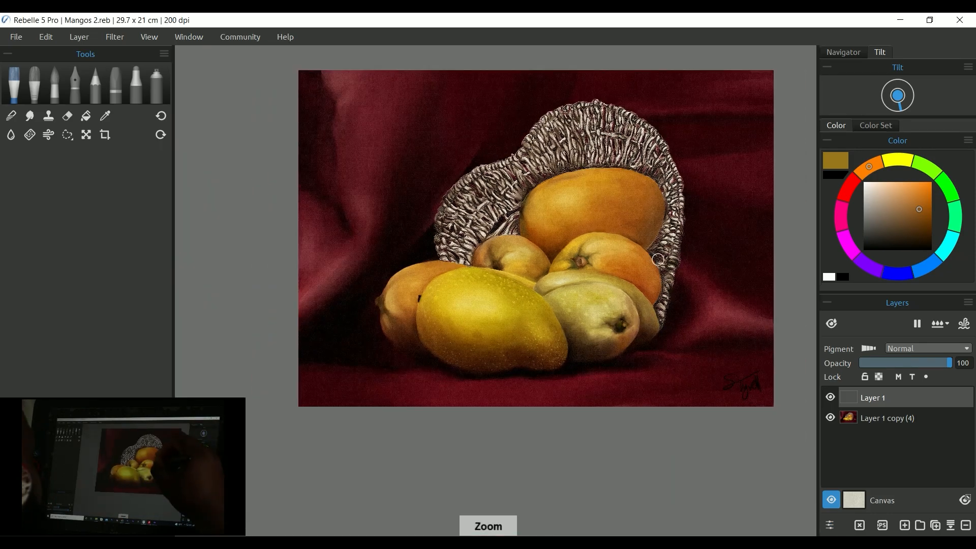
pyautogui.scroll(2, 656, 261)
pyautogui.press('space')
pyautogui.moveTo(612, 267); pyautogui.dragTo(589, 320)
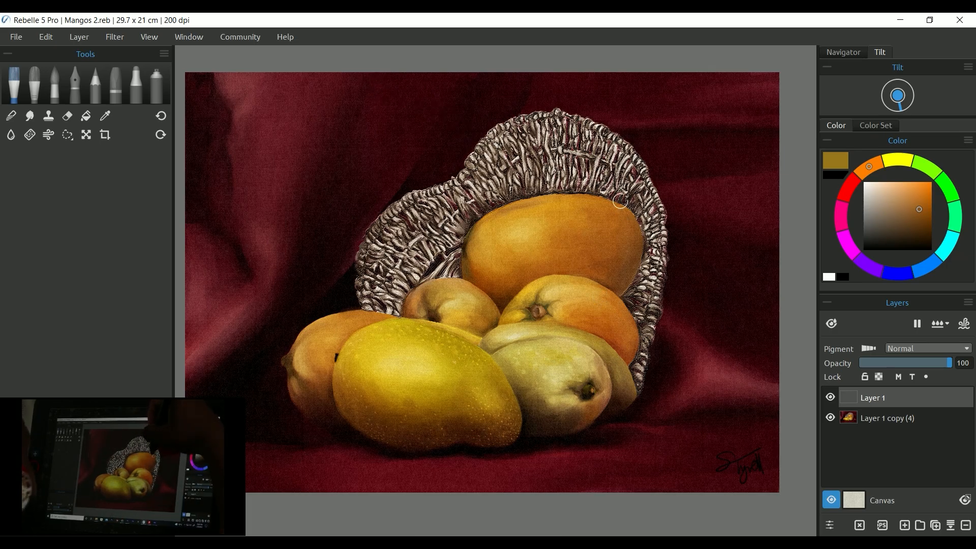
pyautogui.press('space')
pyautogui.moveTo(533, 229); pyautogui.dragTo(552, 248)
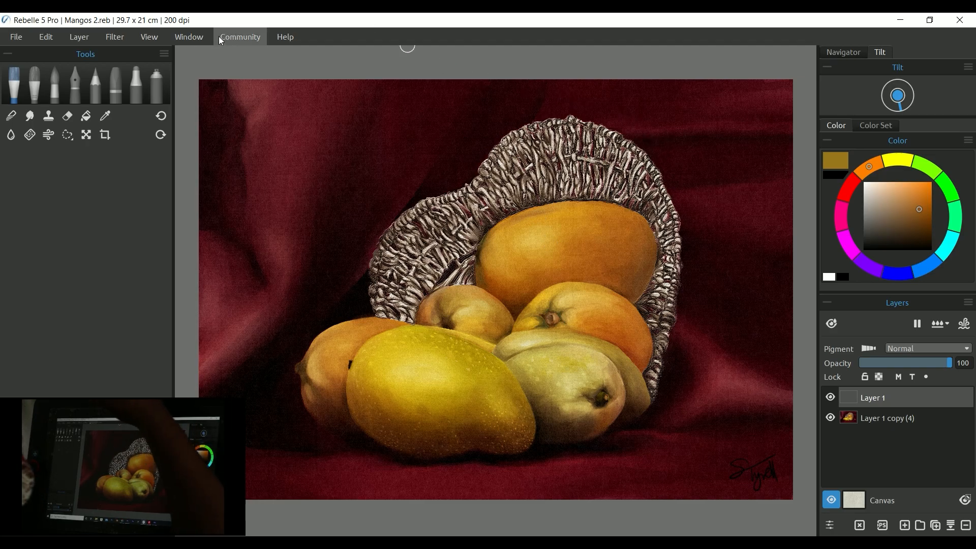
# Reopen the Visual Settings, move the panel over the painting and enlarge it.
pyautogui.click(201, 38)
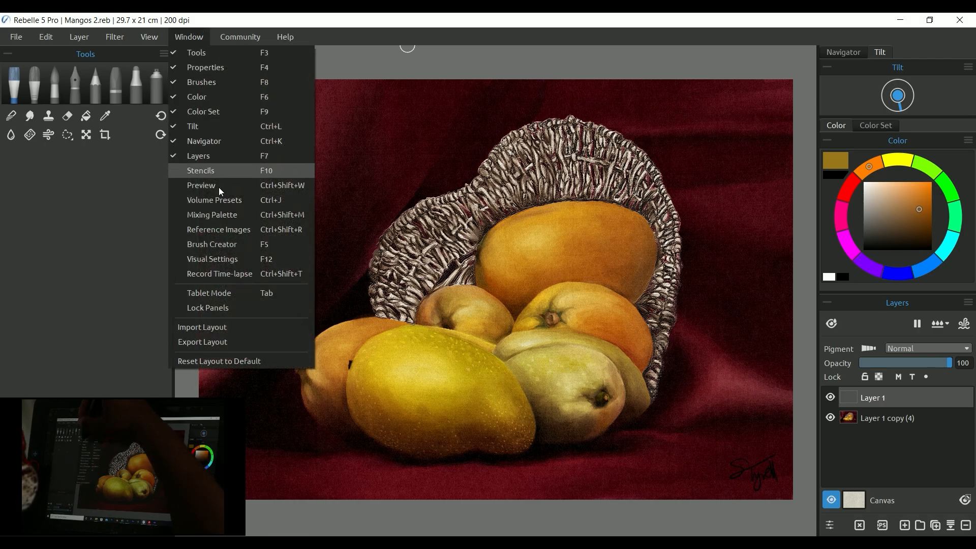
pyautogui.click(278, 260)
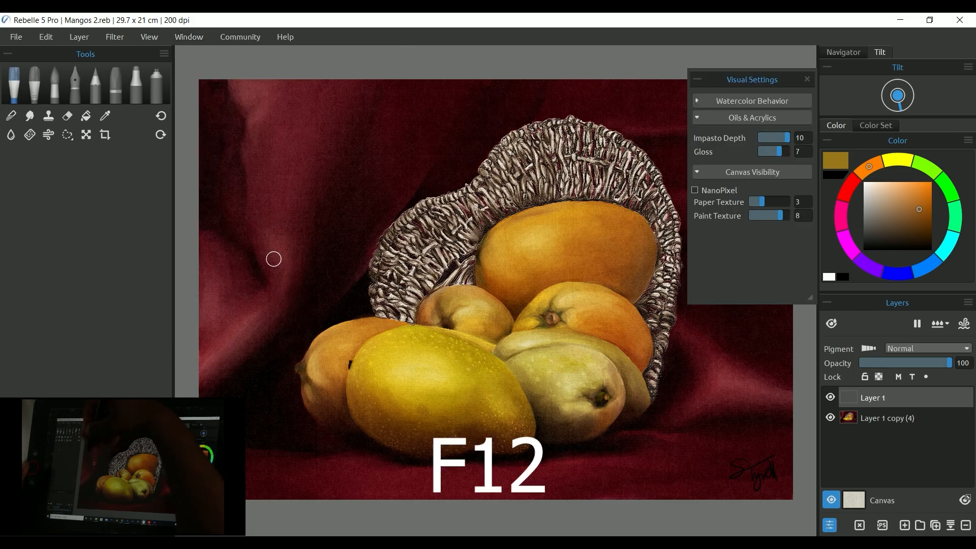
pyautogui.moveTo(767, 85); pyautogui.dragTo(704, 102)
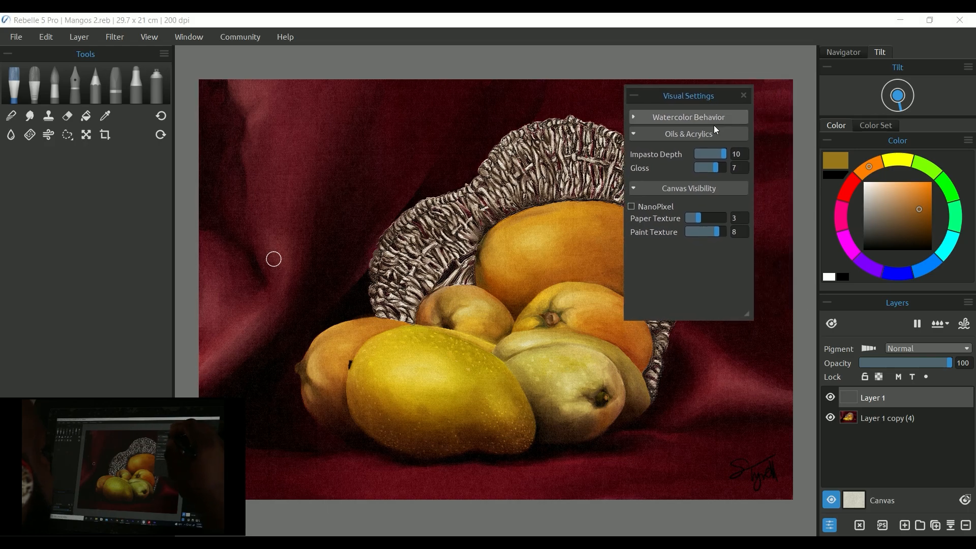
pyautogui.moveTo(747, 315); pyautogui.dragTo(785, 376)
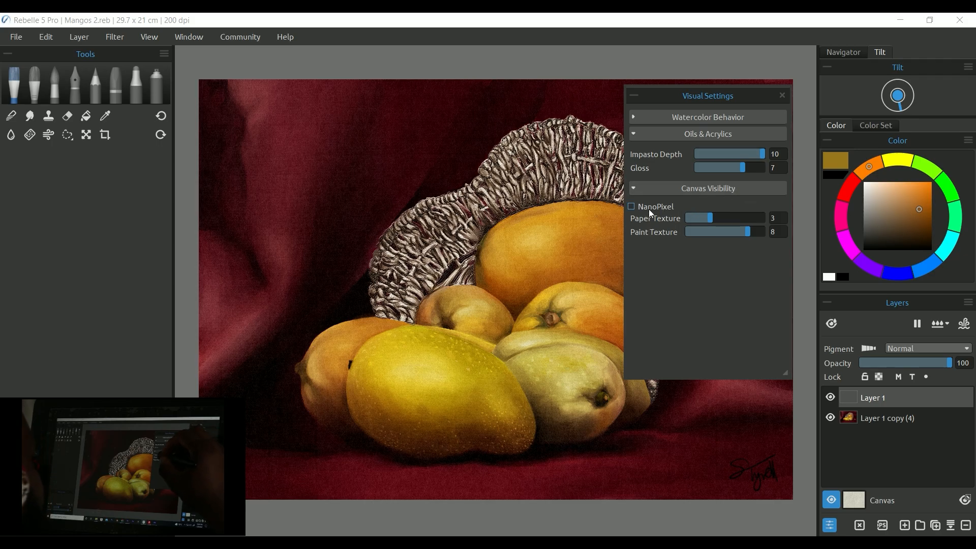
# Examine the mango edges at pixel level with NanoPixel off, and return to the whole painting.
pyautogui.hotkey('ctrl', '+')
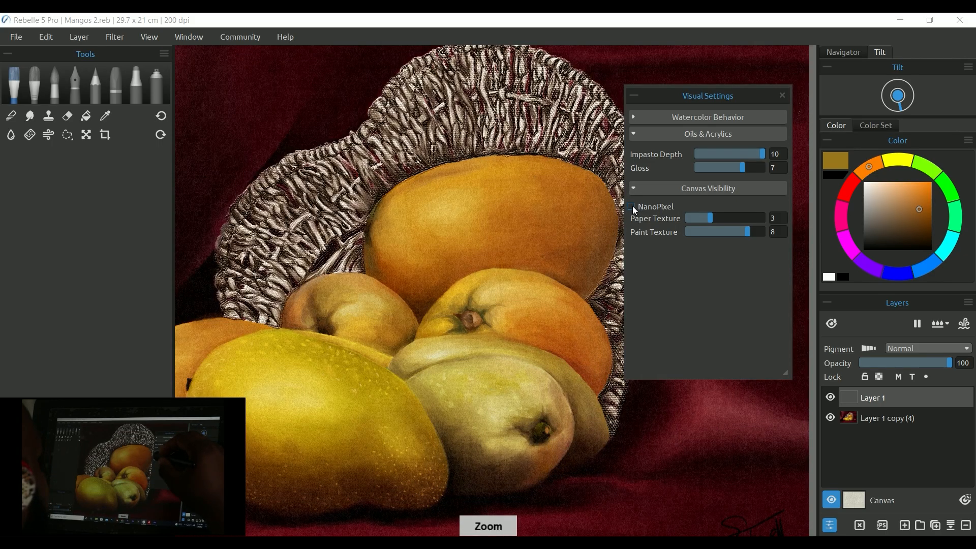
pyautogui.hotkey('ctrl', '+')
pyautogui.hotkey('ctrl', '+')
pyautogui.hotkey('ctrl', '+')
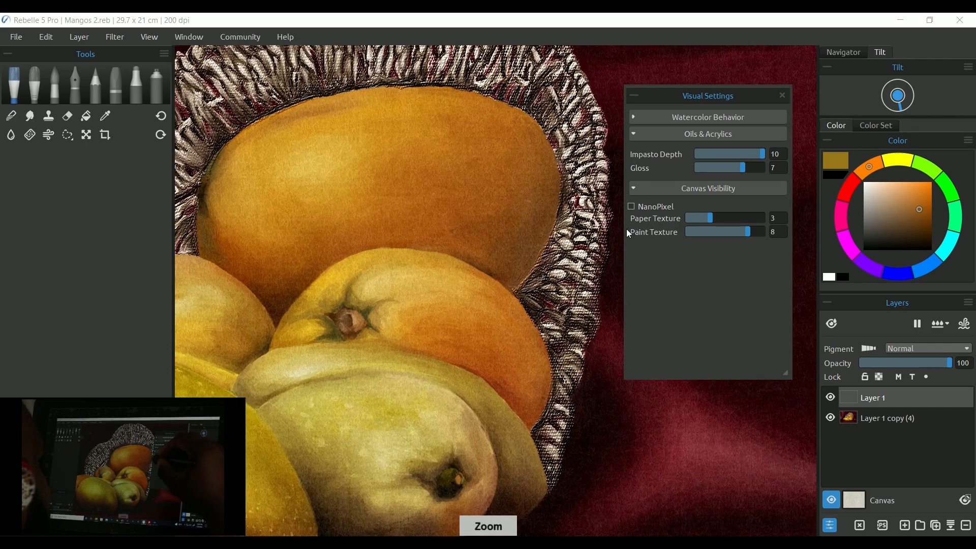
pyautogui.press('space')
pyautogui.moveTo(554, 354); pyautogui.dragTo(617, 393)
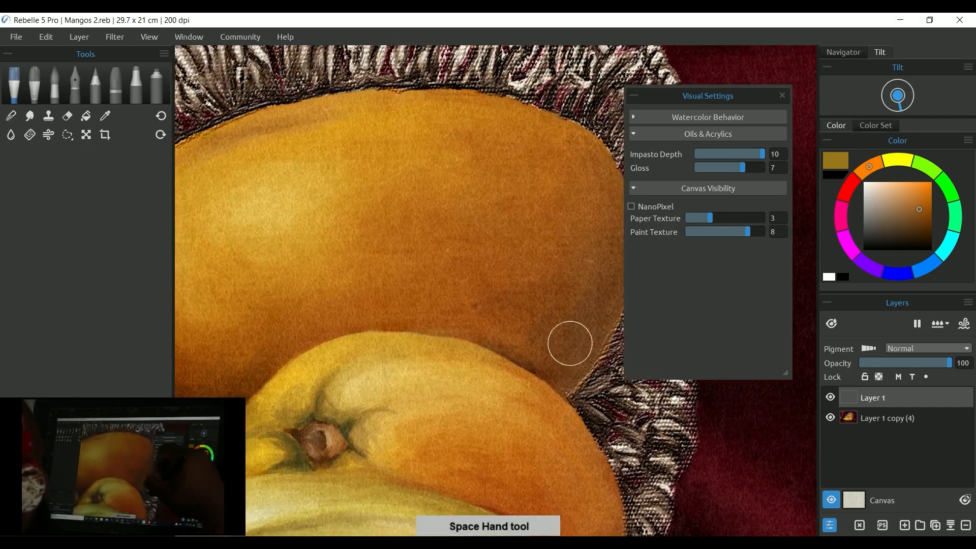
pyautogui.hotkey('ctrl', '+')
pyautogui.hotkey('ctrl', '+')
pyautogui.press('space')
pyautogui.moveTo(528, 390); pyautogui.dragTo(634, 459)
pyautogui.scroll(8, 533, 405)
pyautogui.scroll(1, 520, 290)
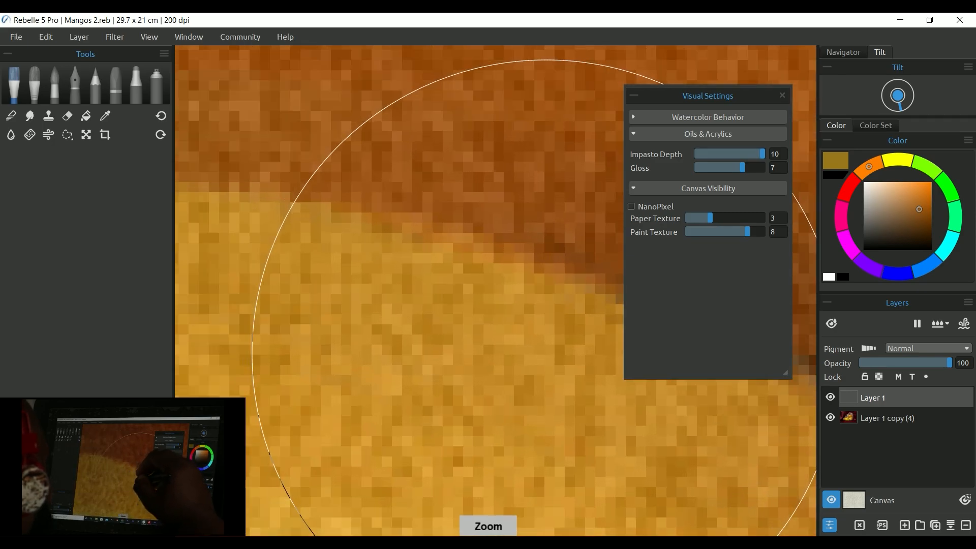
pyautogui.scroll(-6, 520, 290)
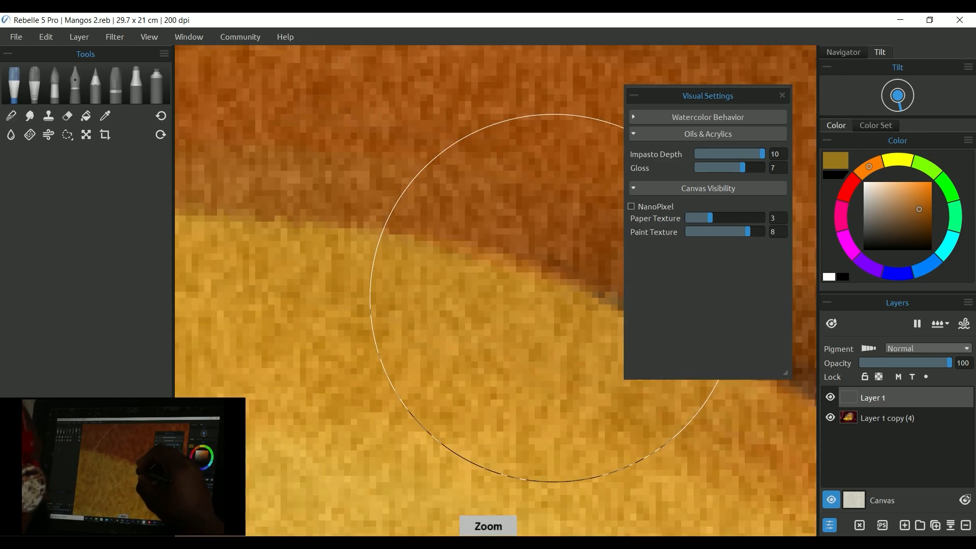
pyautogui.press('space')
pyautogui.moveTo(501, 392); pyautogui.dragTo(539, 314)
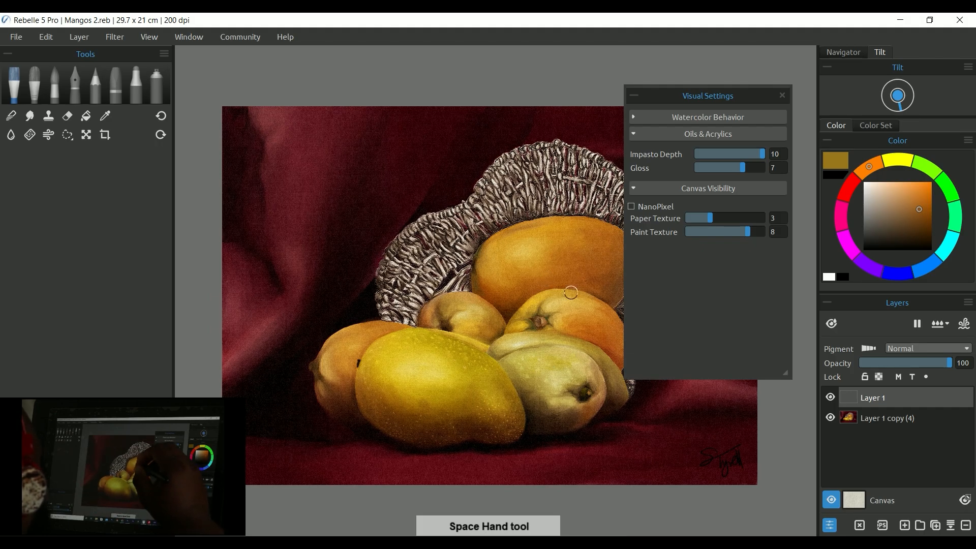
# Turn on NanoPixel for the canvas and examine the surface detail of the yellow-green mango up close.
pyautogui.scroll(3, 518, 392)
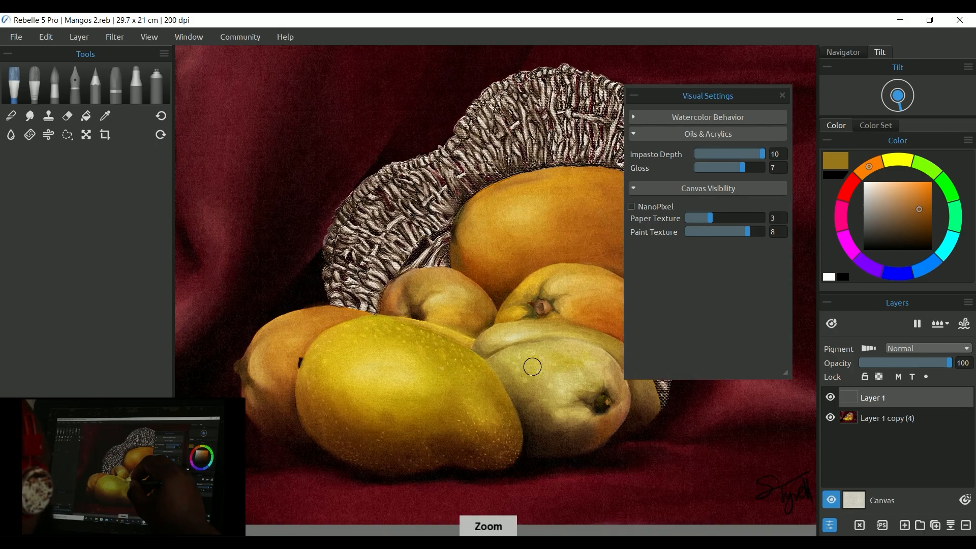
pyautogui.scroll(4, 532, 367)
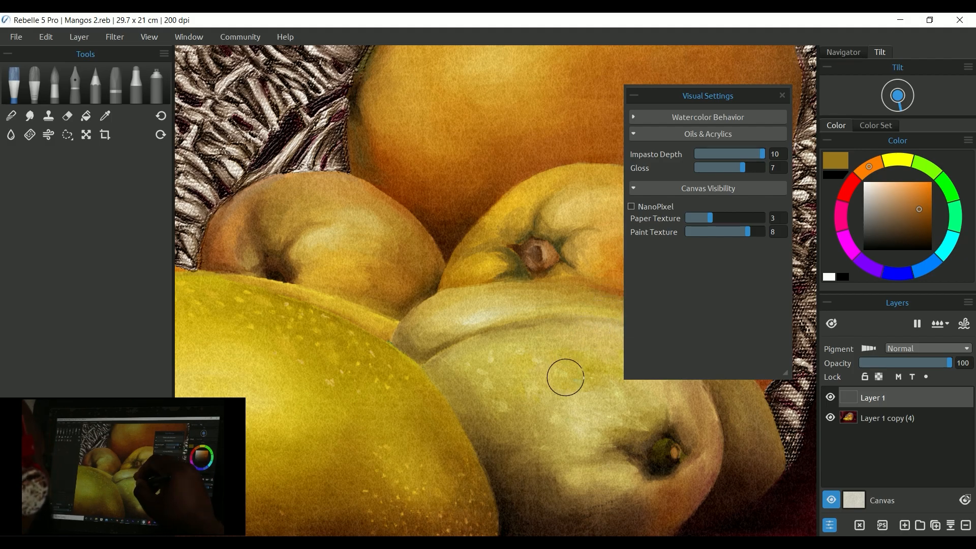
pyautogui.scroll(3, 565, 377)
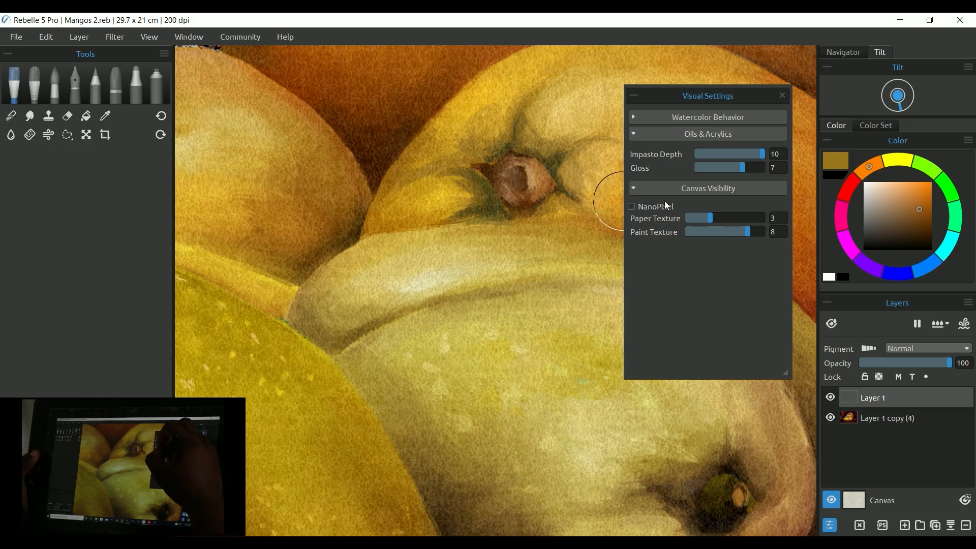
pyautogui.click(631, 206)
pyautogui.scroll(10, 526, 352)
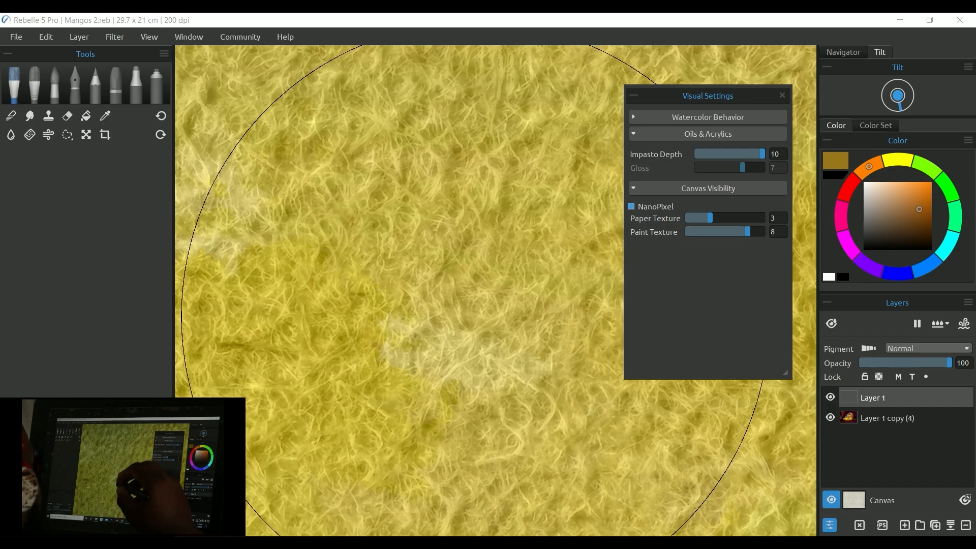
pyautogui.scroll(-1, 501, 356)
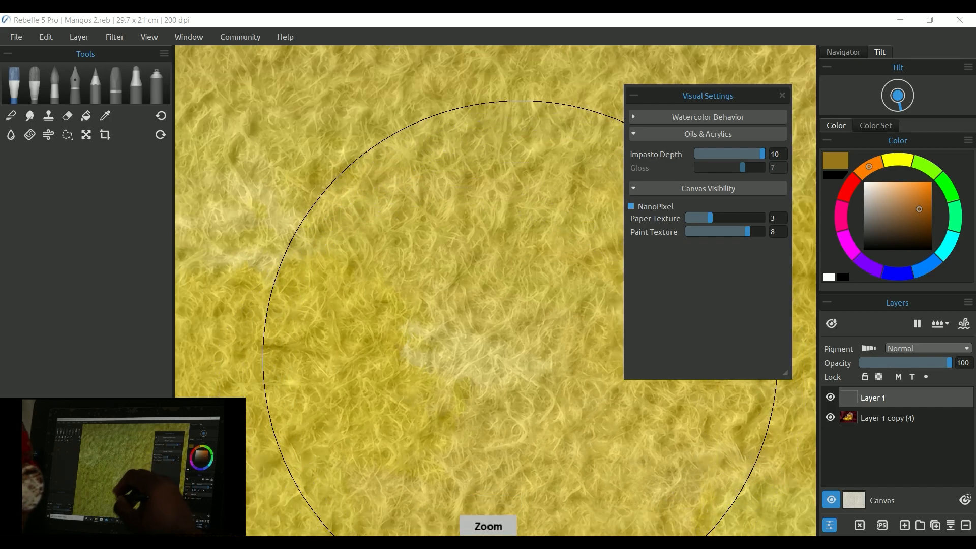
# Change the canvas texture to CA01 Canvas and inspect its weave on the yellow-green mango.
pyautogui.click(855, 505)
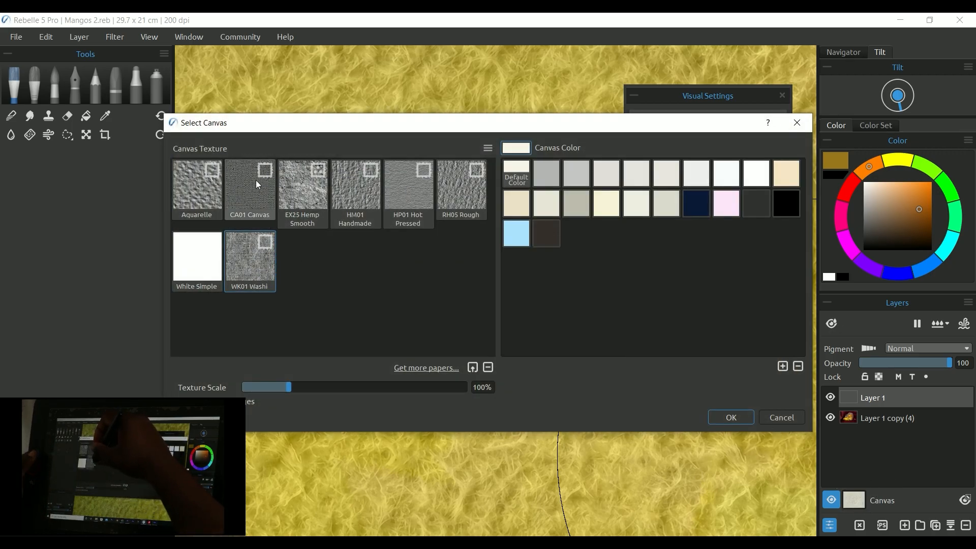
pyautogui.click(239, 189)
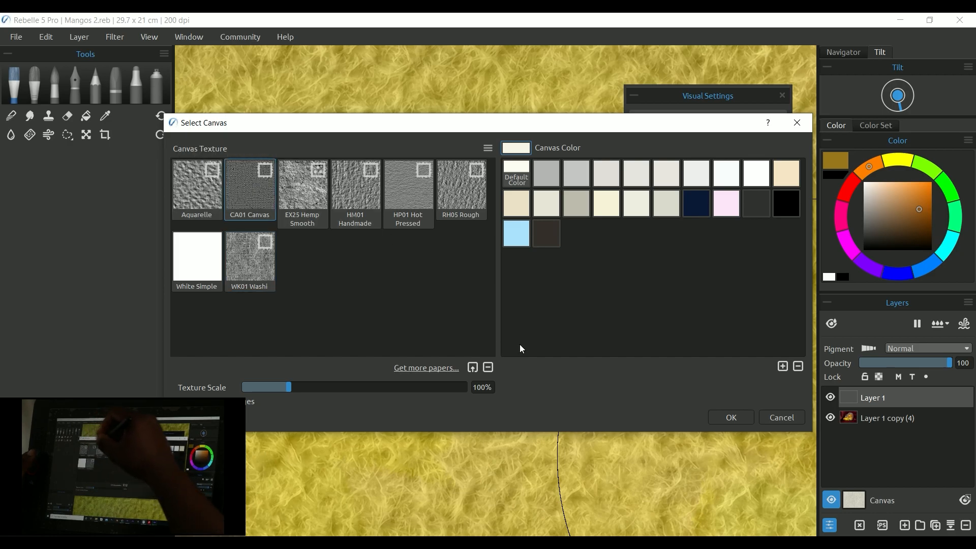
pyautogui.click(731, 417)
pyautogui.scroll(5, 531, 290)
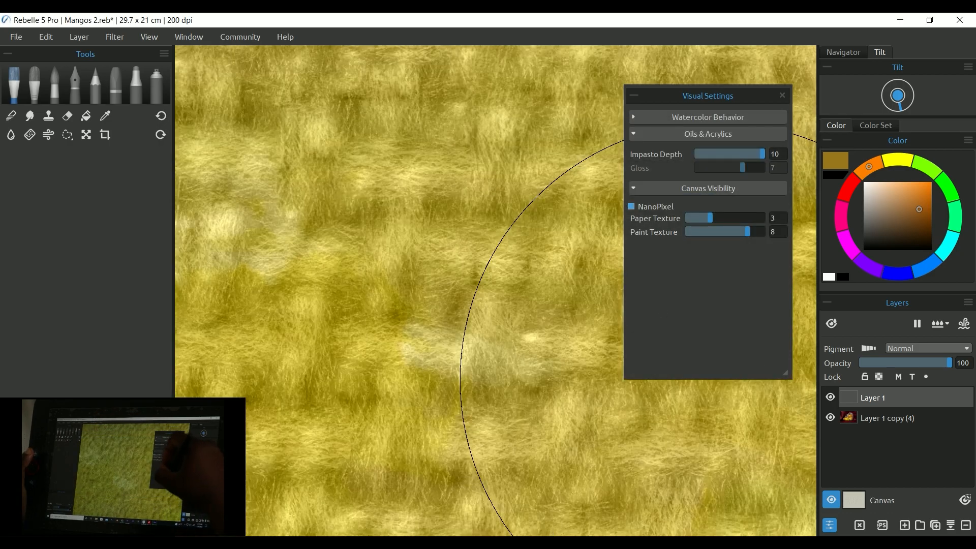
pyautogui.scroll(-3, 534, 318)
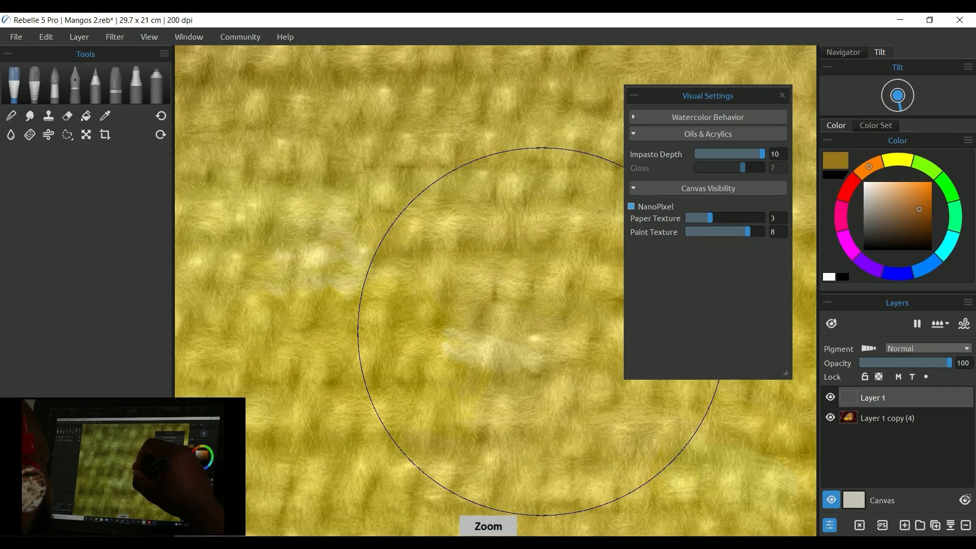
pyautogui.scroll(3, 526, 333)
pyautogui.scroll(-4, 526, 333)
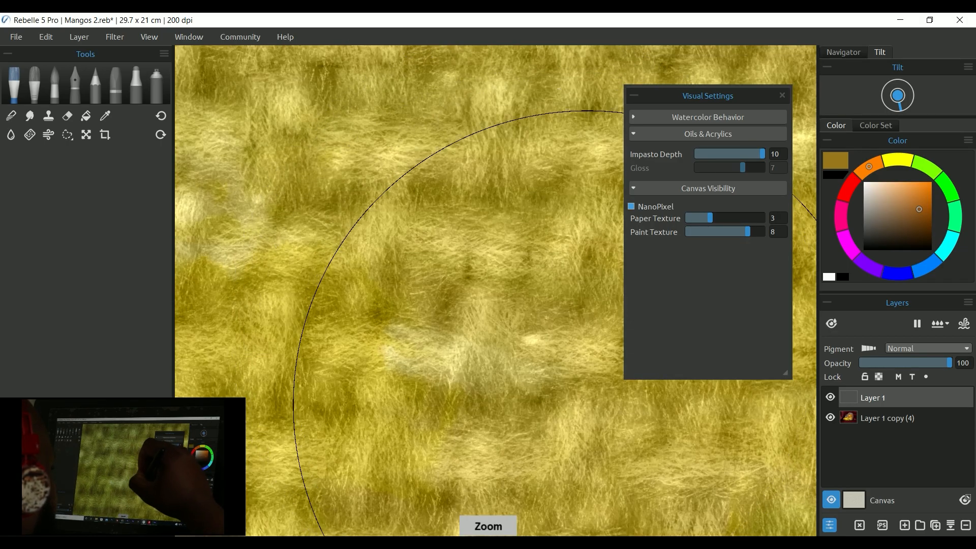
pyautogui.scroll(-6, 623, 372)
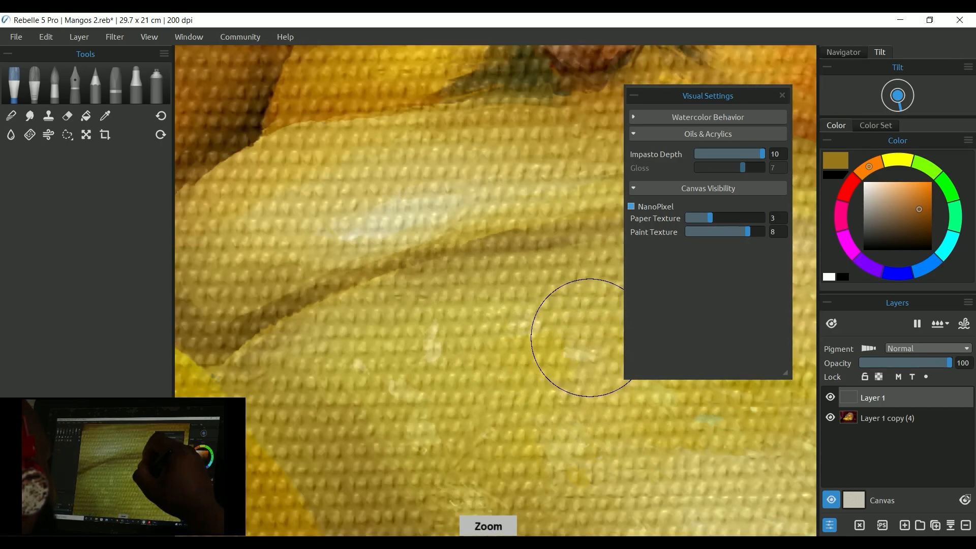
# Set Paper Texture to 9 and Paint Texture to 10, and check the weave on the orange mango up close.
pyautogui.scroll(-2, 568, 371)
pyautogui.scroll(5, 559, 331)
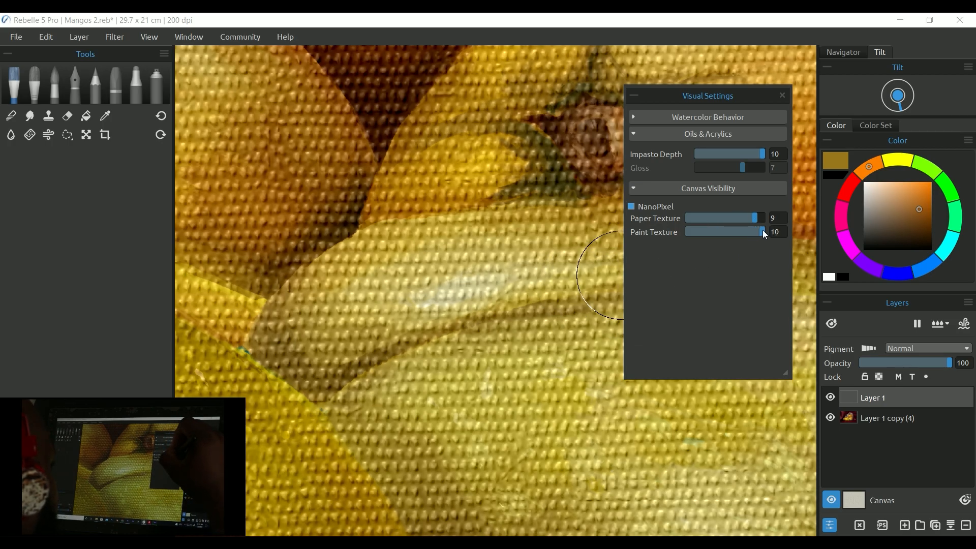
pyautogui.scroll(2, 538, 385)
pyautogui.scroll(-5, 537, 385)
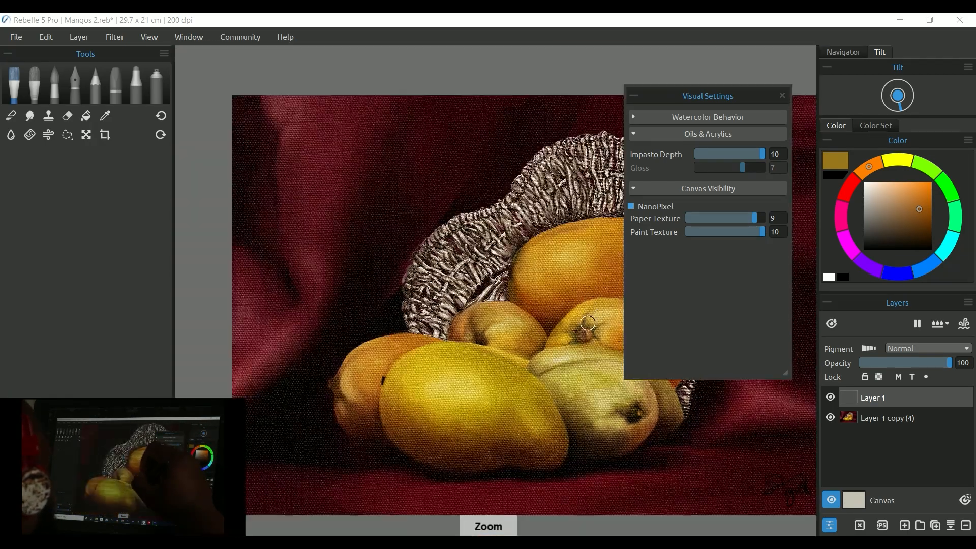
pyautogui.scroll(5, 592, 287)
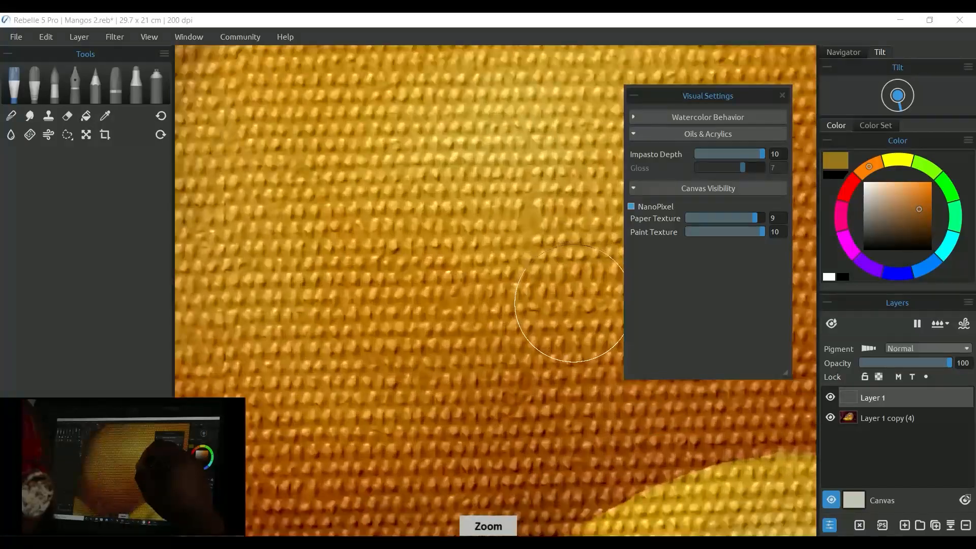
pyautogui.scroll(5, 570, 303)
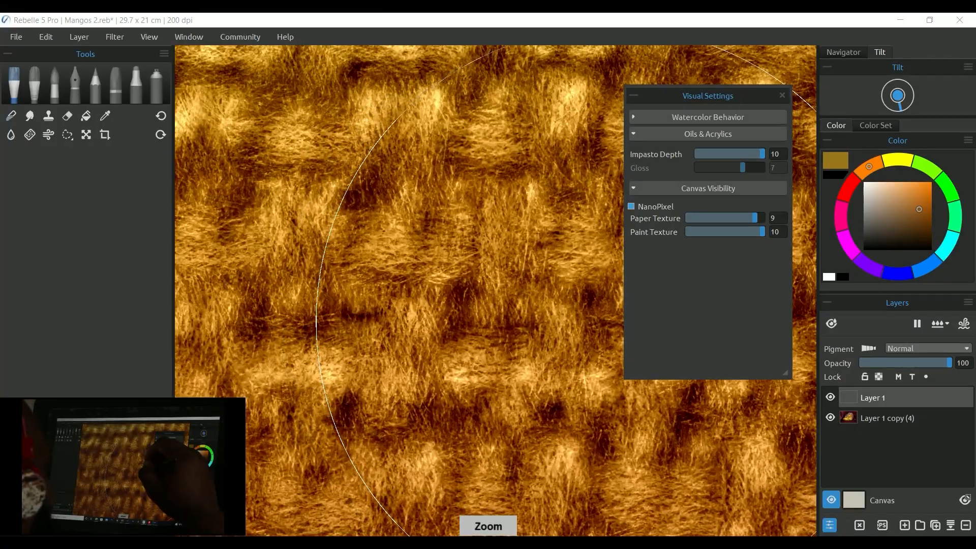
# Return to the whole mango painting, center it in the view, and close the Visual Settings.
pyautogui.scroll(-5, 629, 363)
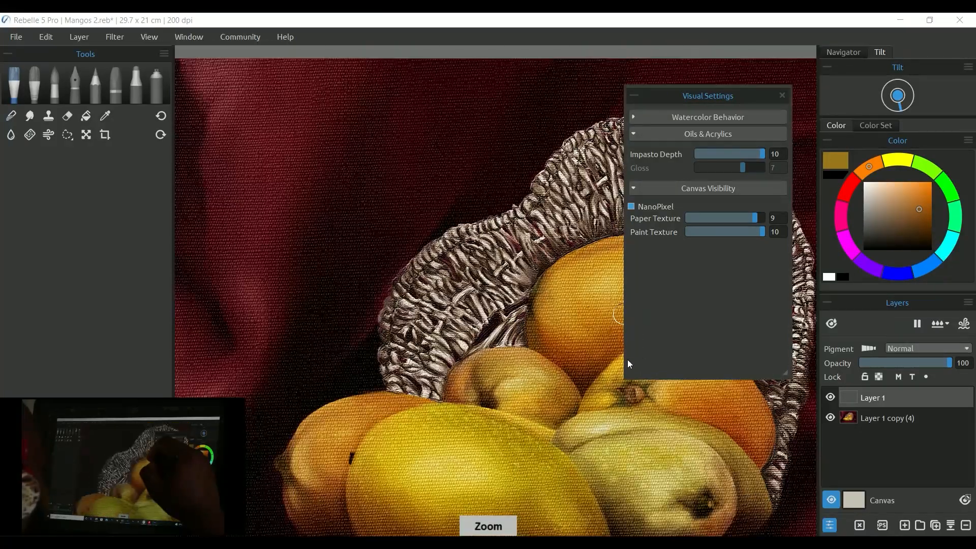
pyautogui.scroll(-4, 590, 382)
pyautogui.press('space')
pyautogui.moveTo(584, 385); pyautogui.dragTo(480, 292)
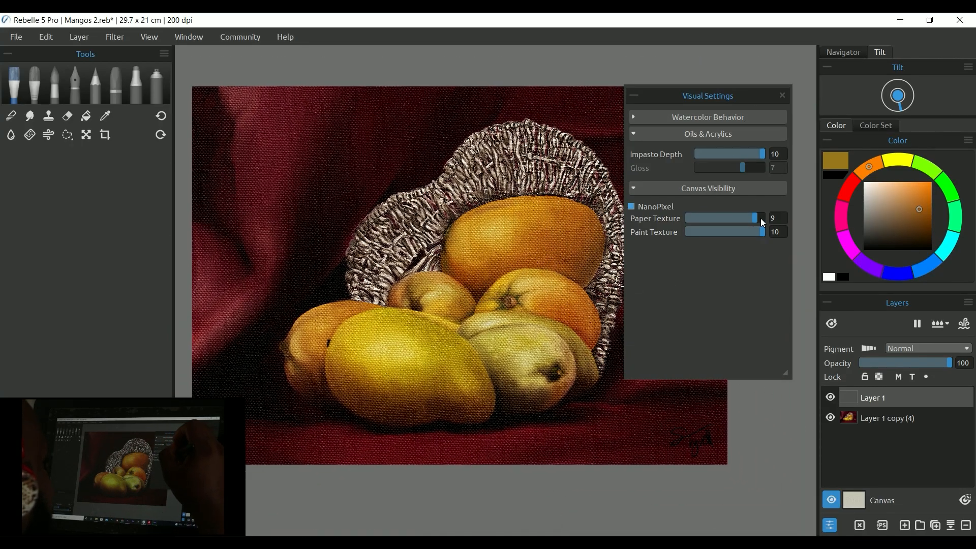
pyautogui.click(782, 95)
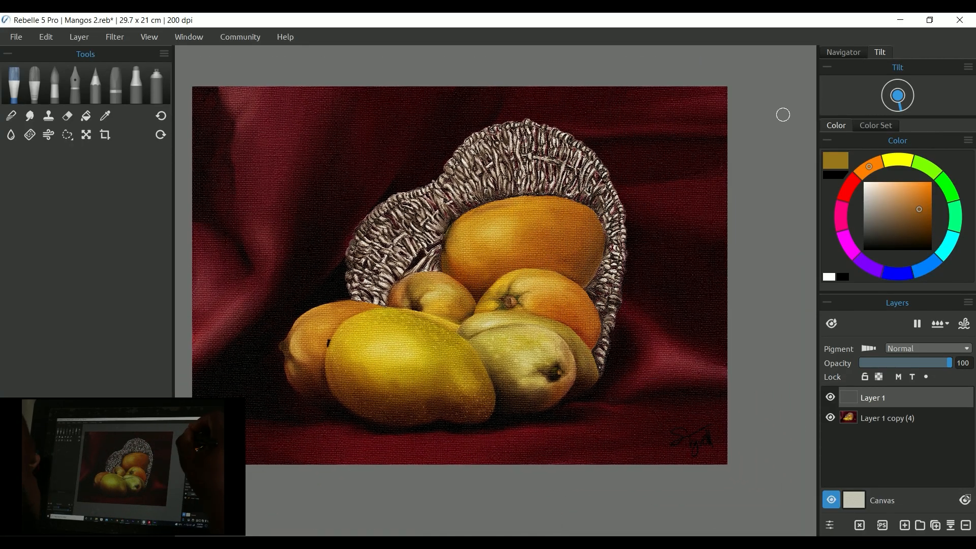
# Import the red fruit painting whose file name begins with 275762913 from the Pictures folder.
pyautogui.click(21, 40)
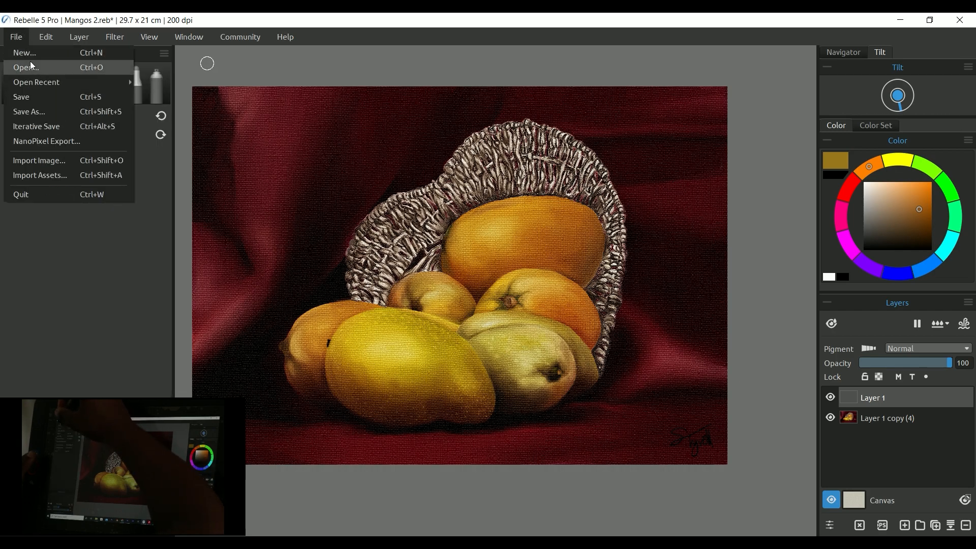
pyautogui.click(107, 161)
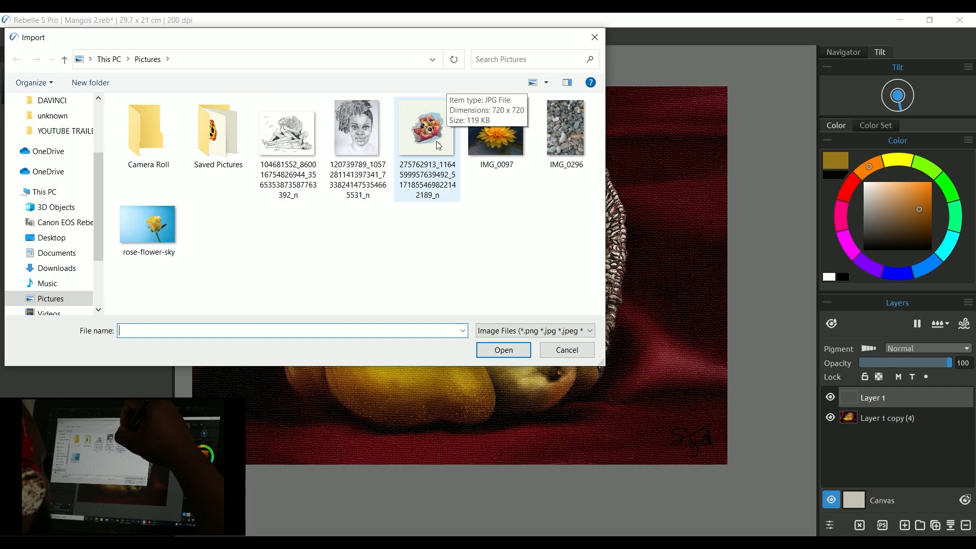
pyautogui.click(433, 136)
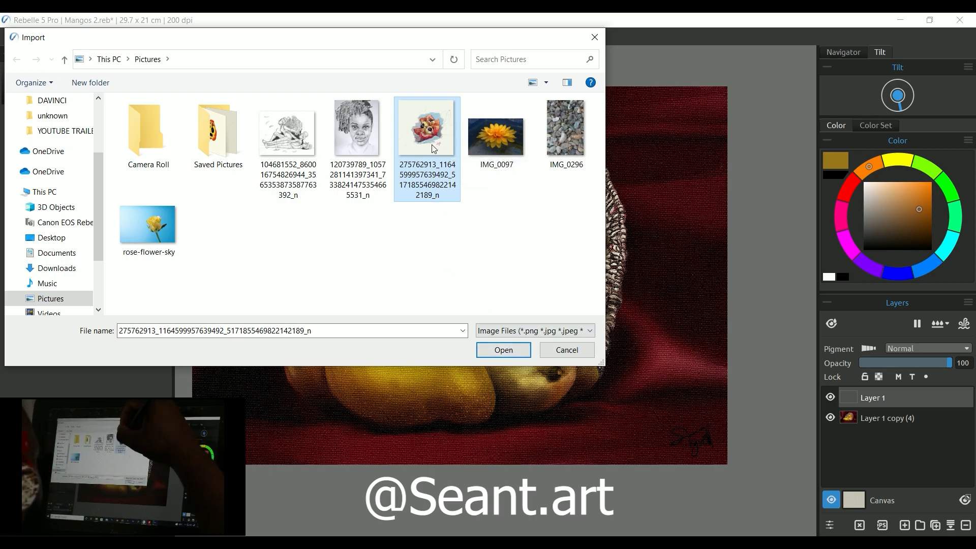
pyautogui.click(509, 353)
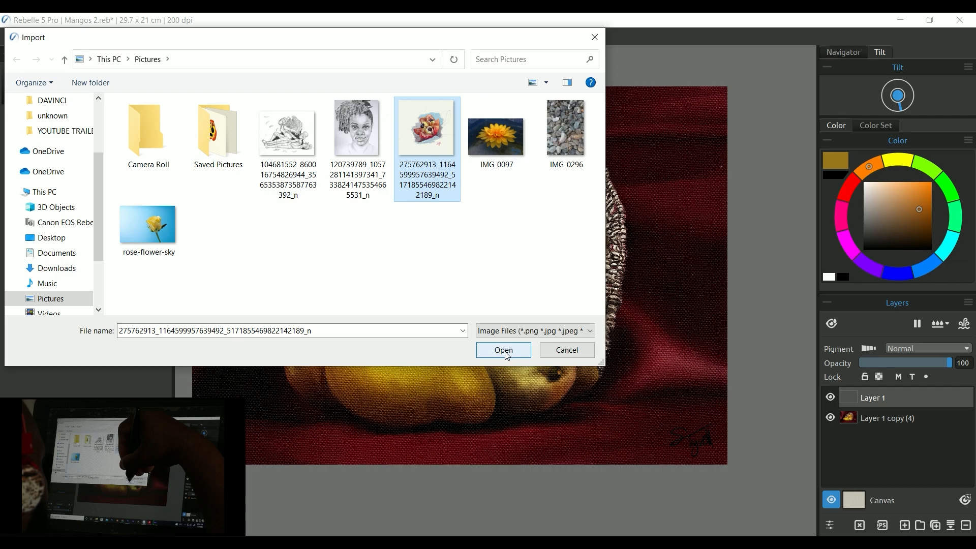
# Move and proportionally enlarge the imported fruit painting to cover the whole canvas, and apply the transform.
pyautogui.moveTo(746, 530)
pyautogui.mouseDown()
pyautogui.moveTo(664, 459)
pyautogui.moveTo(737, 521)
pyautogui.mouseUp()
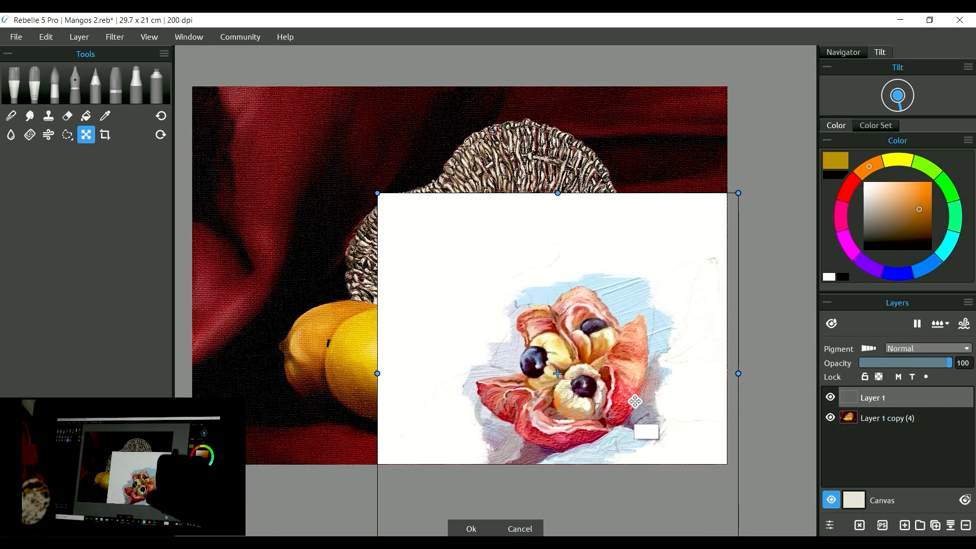
pyautogui.moveTo(635, 402); pyautogui.dragTo(505, 297)
pyautogui.moveTo(630, 446); pyautogui.dragTo(733, 514)
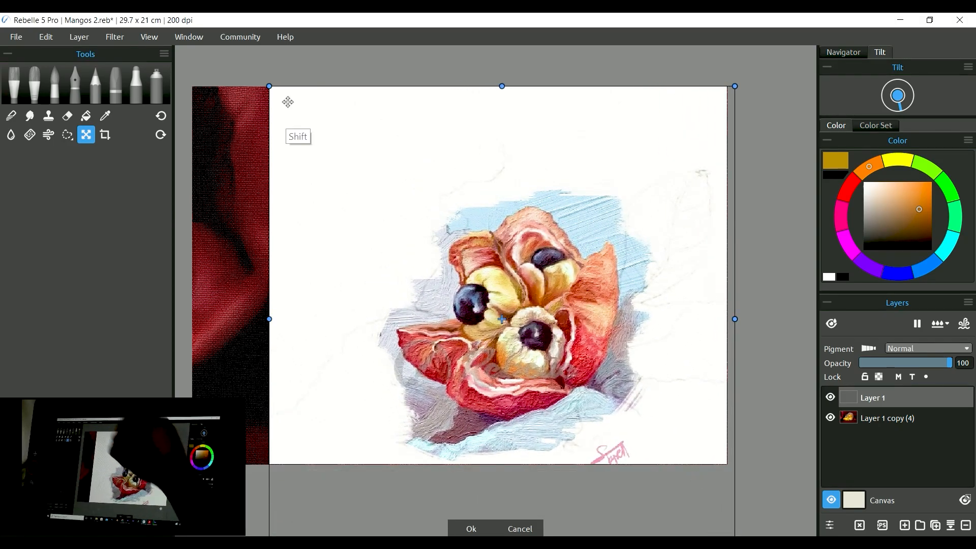
pyautogui.moveTo(269, 86); pyautogui.dragTo(189, 46)
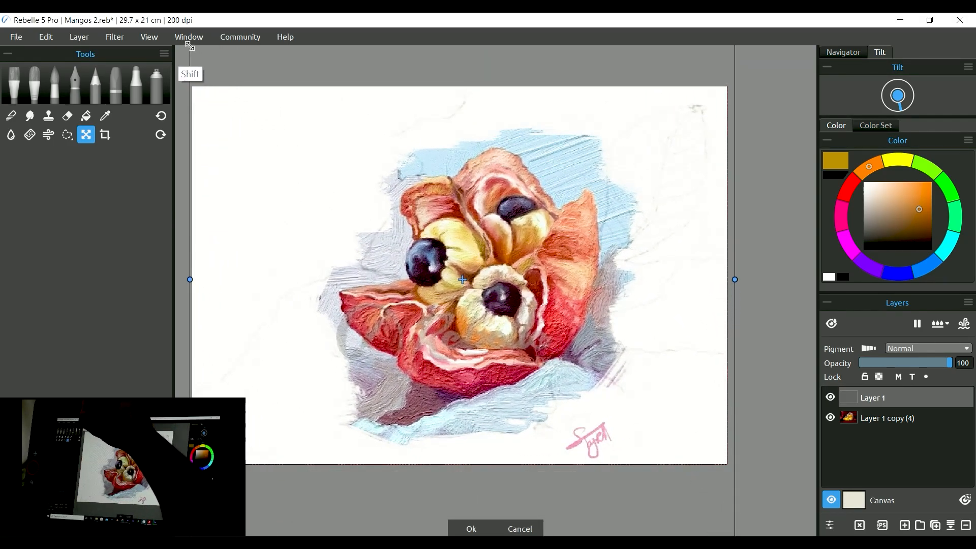
pyautogui.click(471, 529)
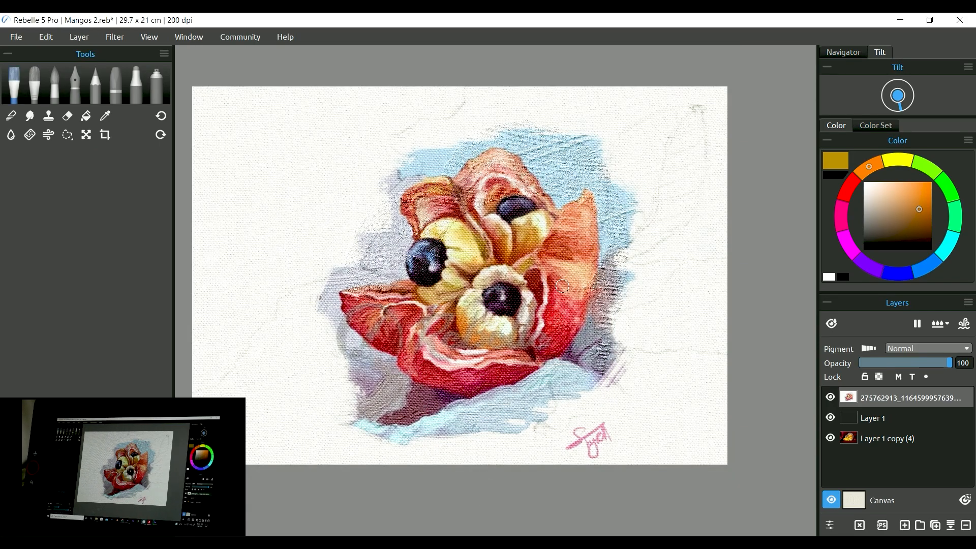
# Check the weave on the fruit painting up close, and set Paper Texture to 6 and Paint Texture to 4.
pyautogui.scroll(10, 553, 285)
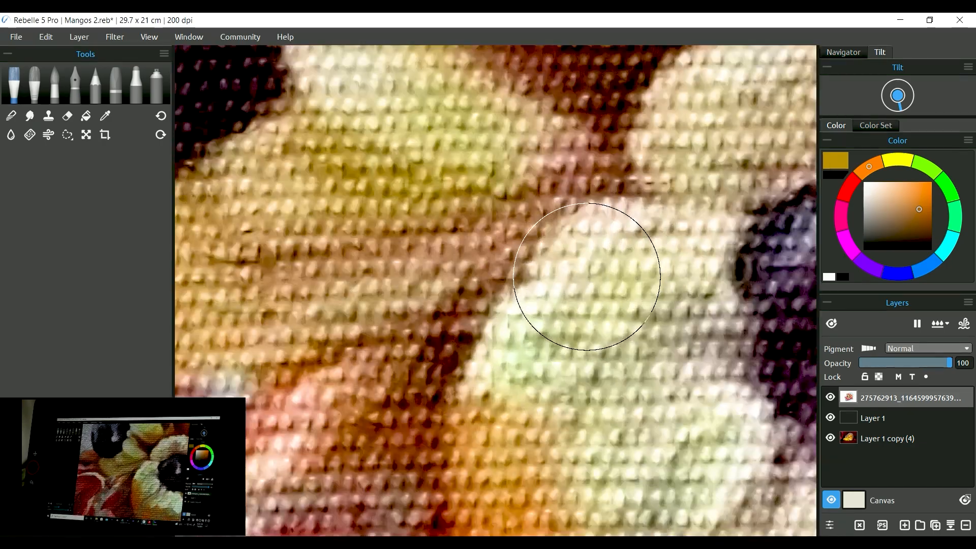
pyautogui.scroll(-10, 585, 280)
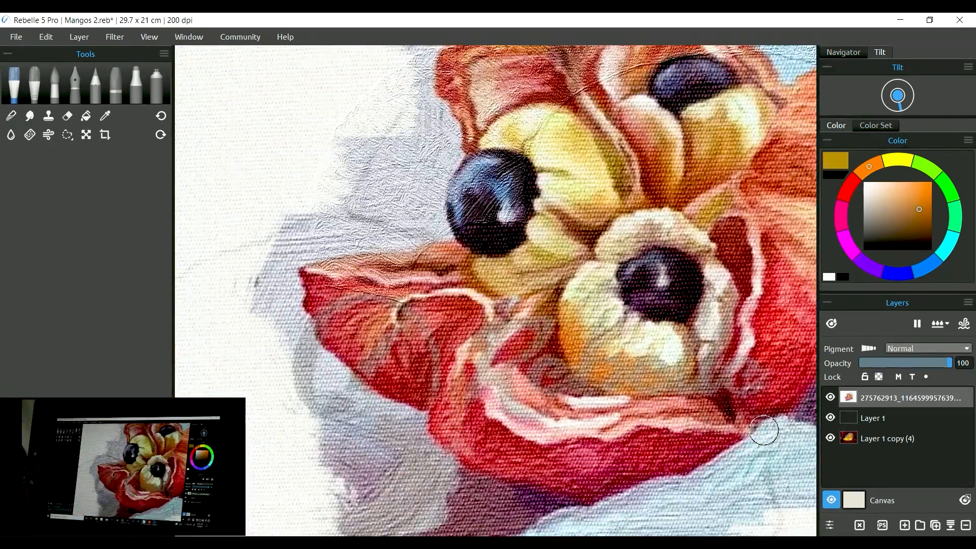
pyautogui.click(830, 525)
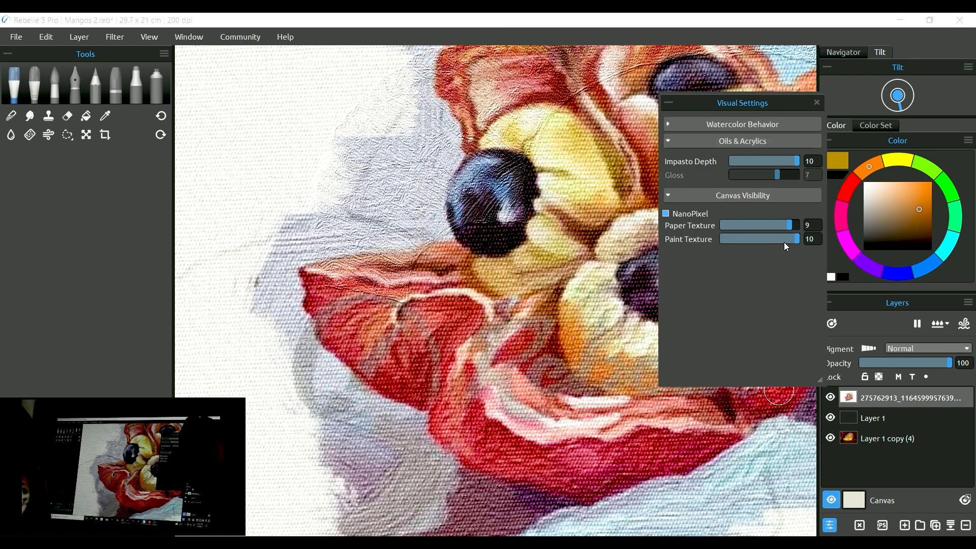
pyautogui.moveTo(784, 243); pyautogui.dragTo(756, 239)
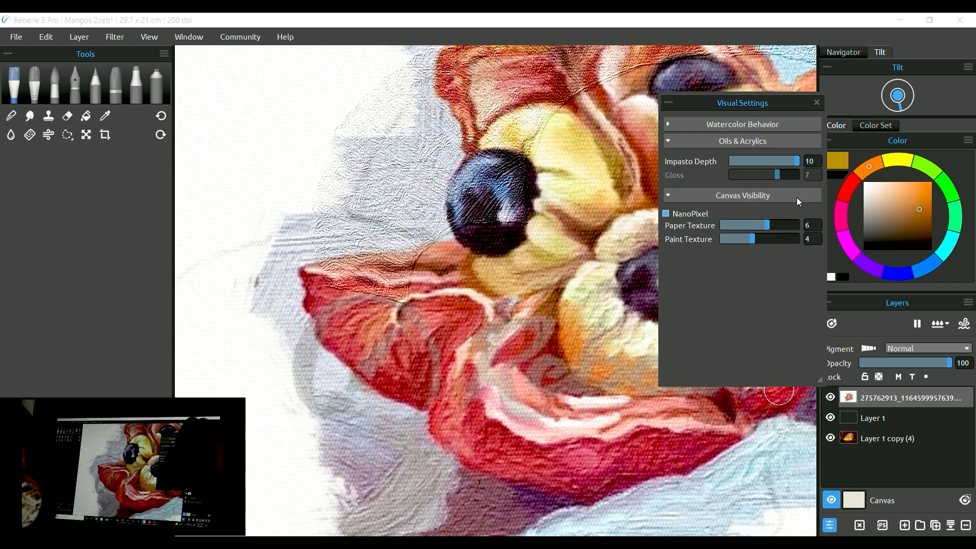
# Examine the fruit painting's seeds, flesh and petal-like edges at several magnifications with NanoPixel on, and return to the whole image.
pyautogui.scroll(4, 511, 250)
pyautogui.scroll(5, 515, 265)
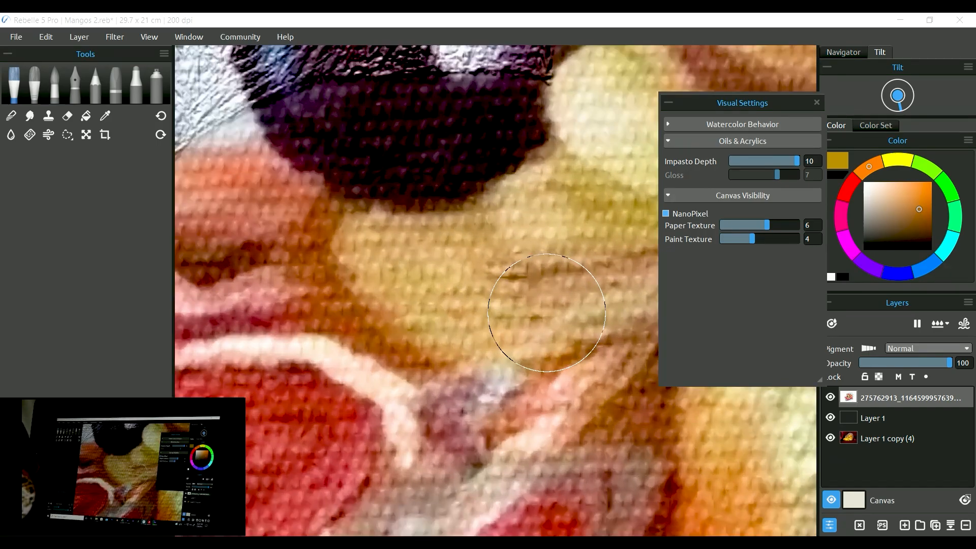
pyautogui.scroll(-10, 547, 312)
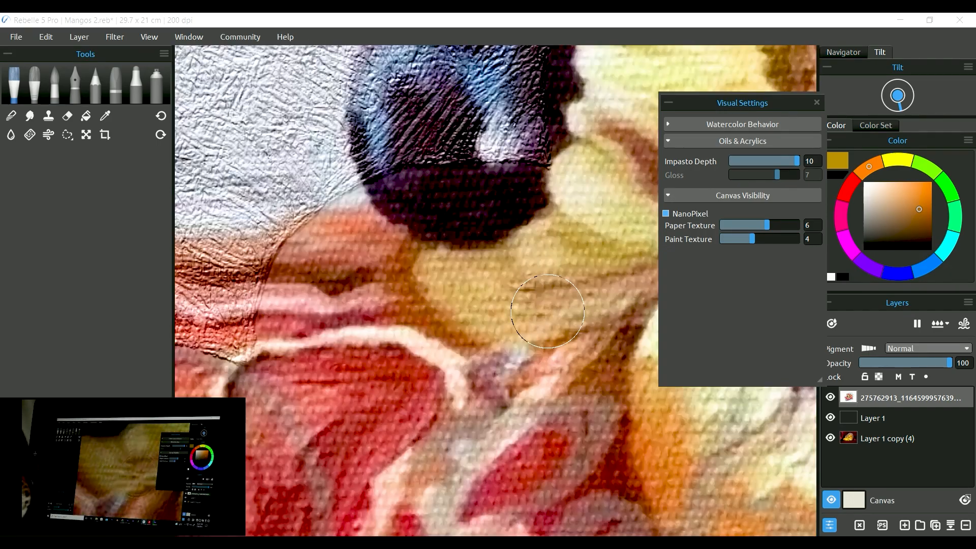
pyautogui.scroll(6, 561, 308)
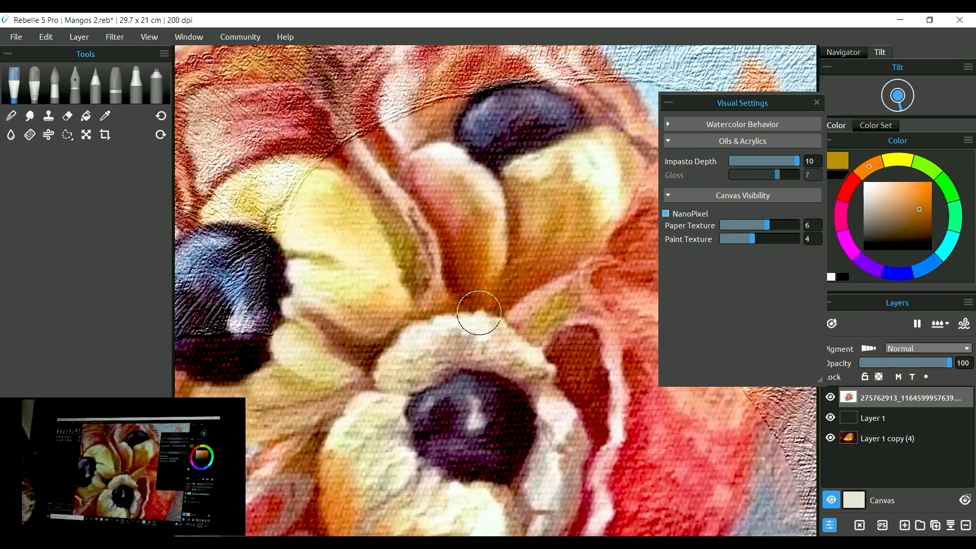
pyautogui.scroll(4, 479, 313)
pyautogui.scroll(-6, 457, 274)
pyautogui.scroll(-4, 480, 281)
pyautogui.moveTo(482, 384); pyautogui.dragTo(528, 314)
pyautogui.scroll(8, 528, 314)
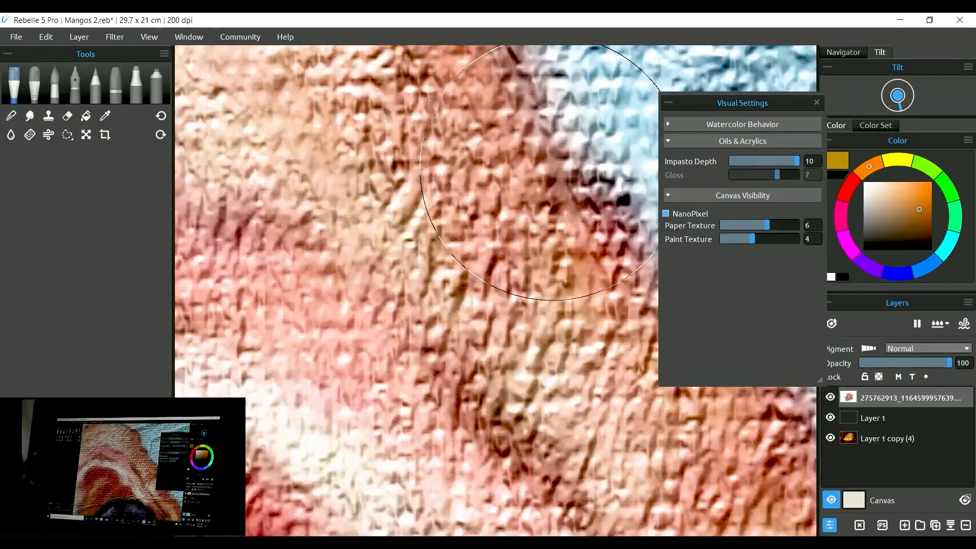
pyautogui.scroll(-10, 549, 173)
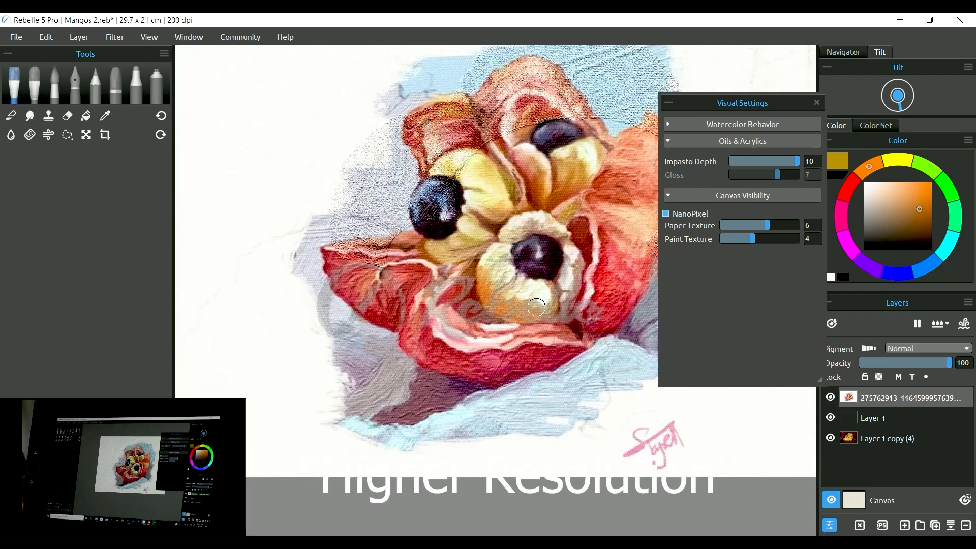
pyautogui.scroll(10, 536, 307)
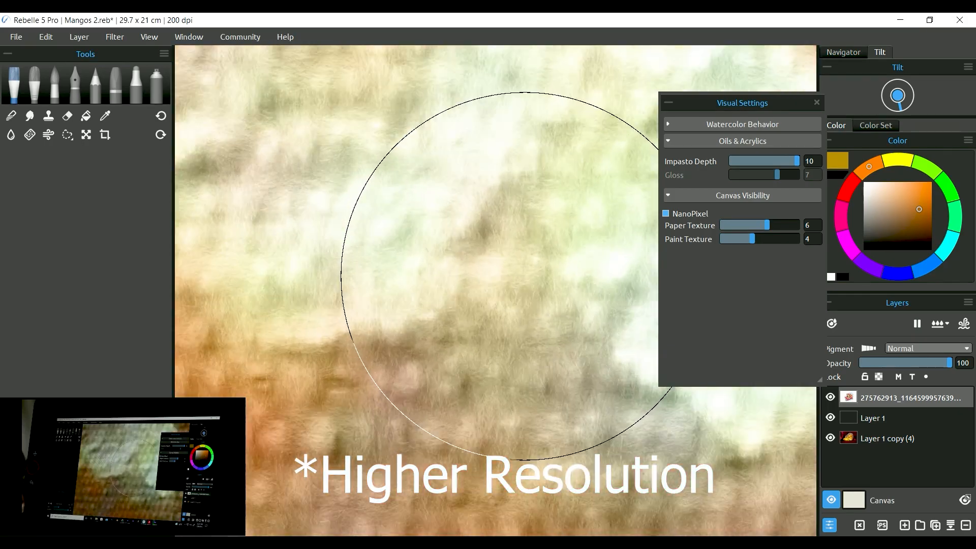
pyautogui.scroll(-10, 524, 273)
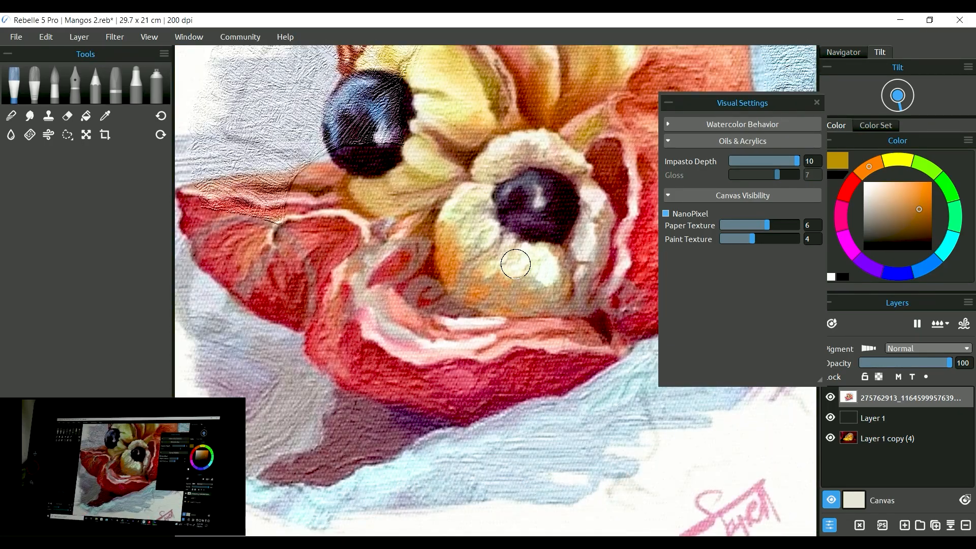
pyautogui.scroll(-2, 515, 262)
pyautogui.moveTo(495, 248); pyautogui.dragTo(484, 342)
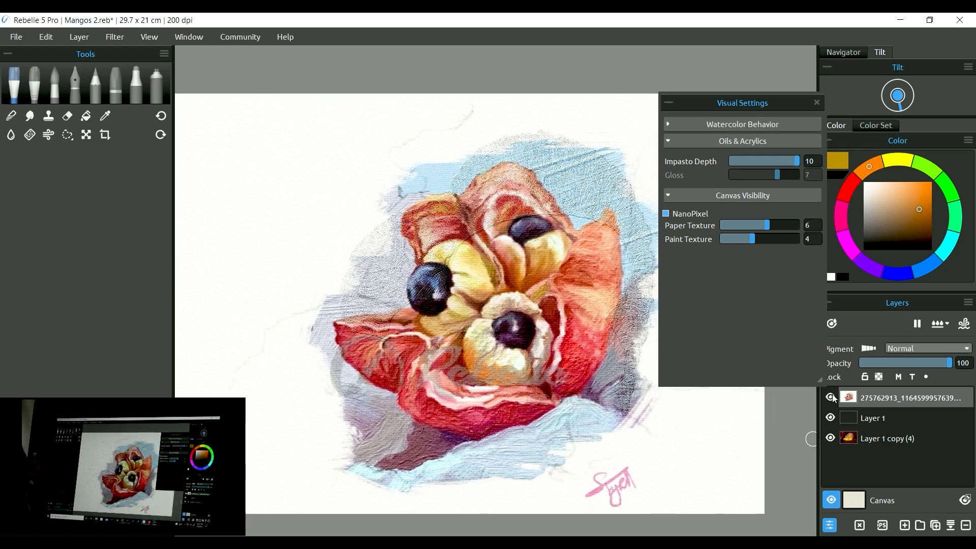
# Import the winged-figure pencil sketch whose file name begins with 104681552 from the Pictures folder.
pyautogui.click(28, 42)
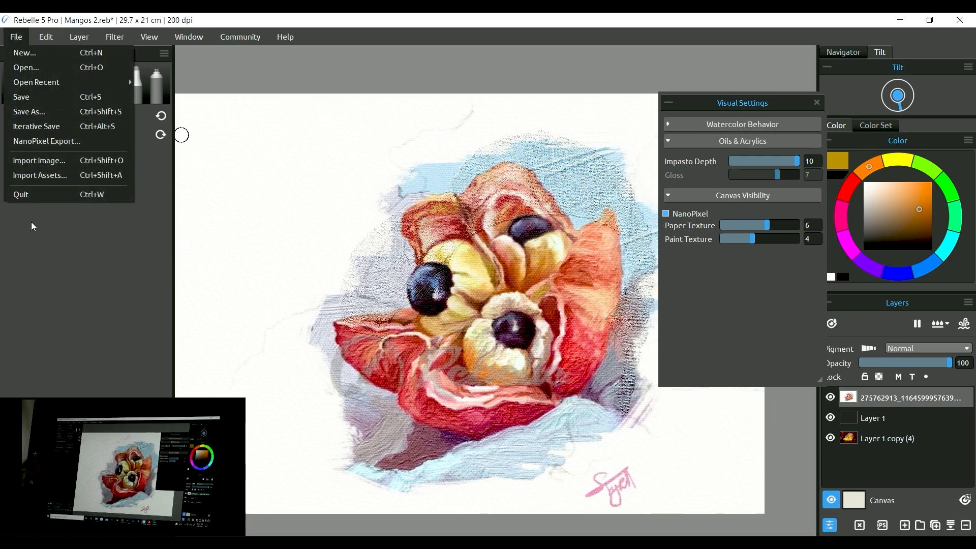
pyautogui.click(84, 171)
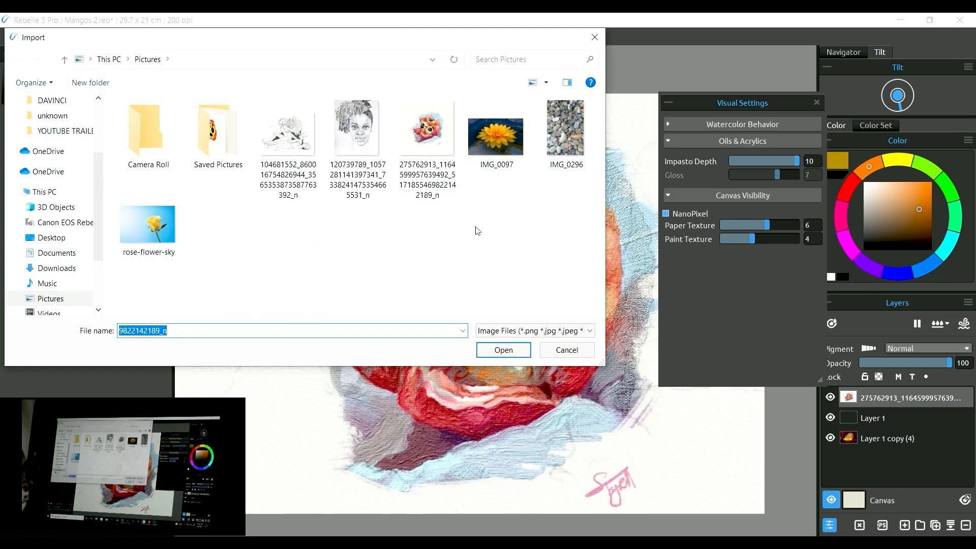
pyautogui.click(303, 146)
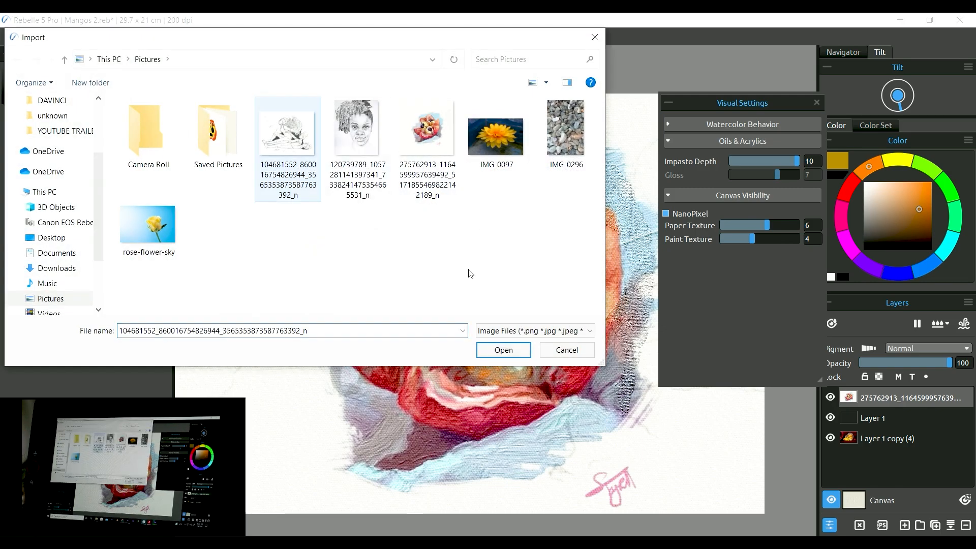
pyautogui.click(503, 350)
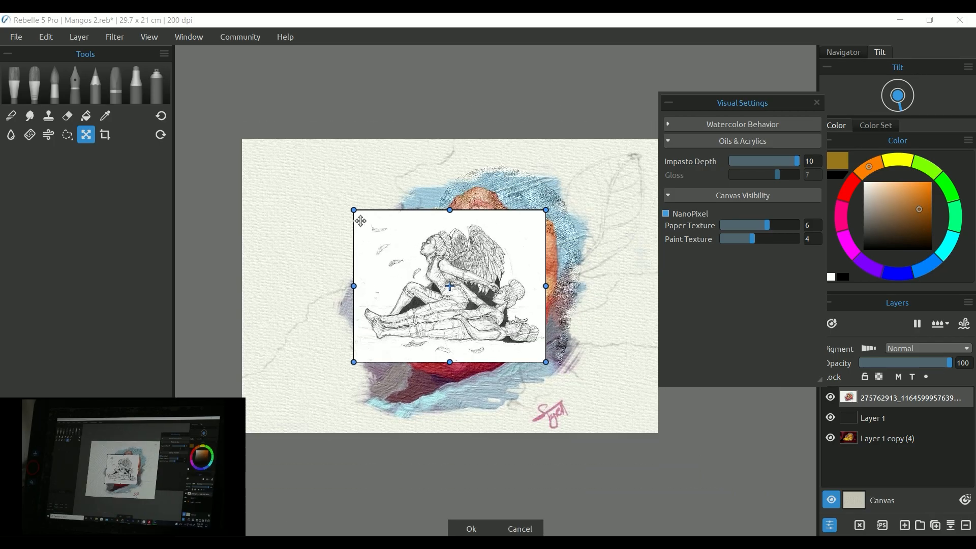
# Enlarge the imported sketch to cover the whole canvas, inspect its unprocessed pixels up close, and apply the transform.
pyautogui.moveTo(356, 213); pyautogui.dragTo(238, 142)
pyautogui.moveTo(546, 361); pyautogui.dragTo(655, 455)
pyautogui.scroll(10, 622, 408)
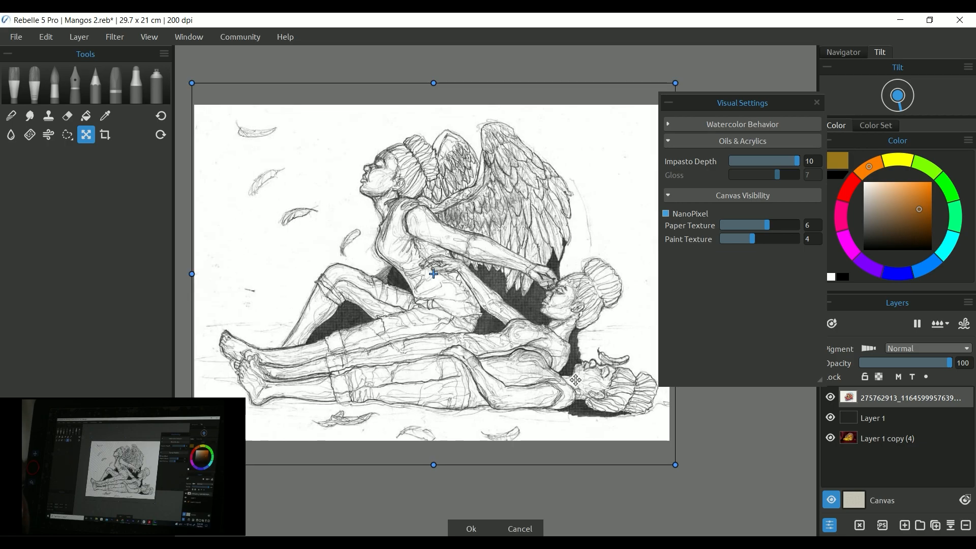
pyautogui.scroll(6, 481, 381)
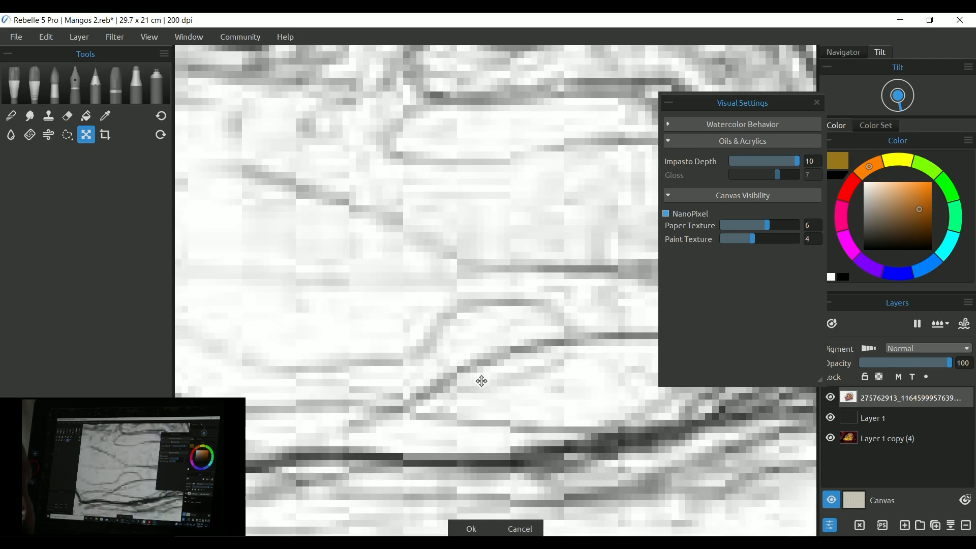
pyautogui.scroll(-3, 482, 380)
pyautogui.scroll(-5, 483, 380)
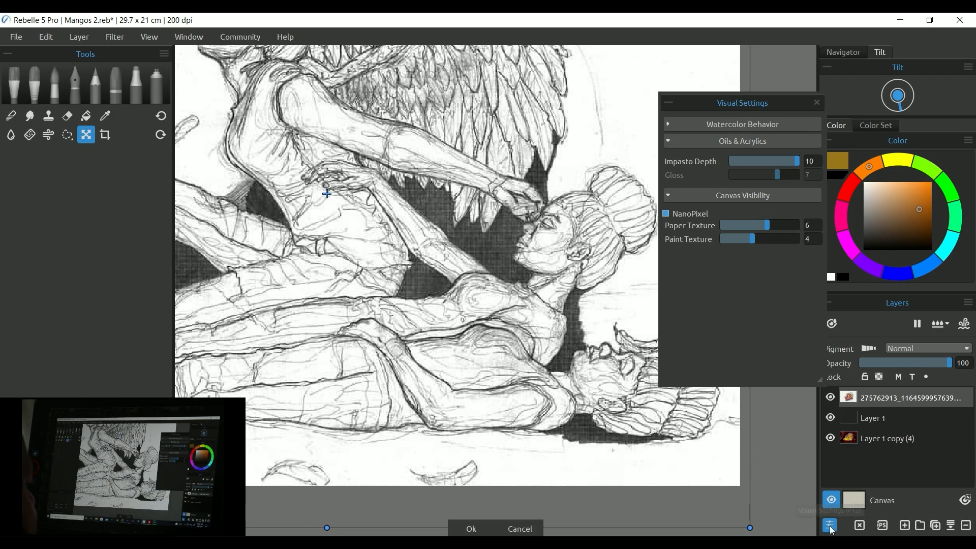
pyautogui.click(472, 528)
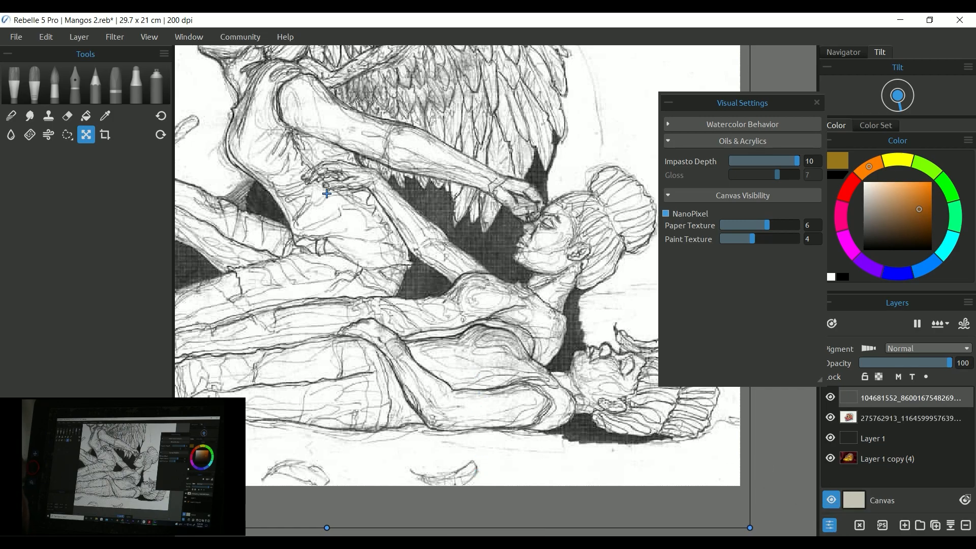
# Hide the three layers beneath the sketch and examine the detail of its pencil lines up close.
pyautogui.scroll(6, 490, 349)
pyautogui.scroll(-3, 496, 347)
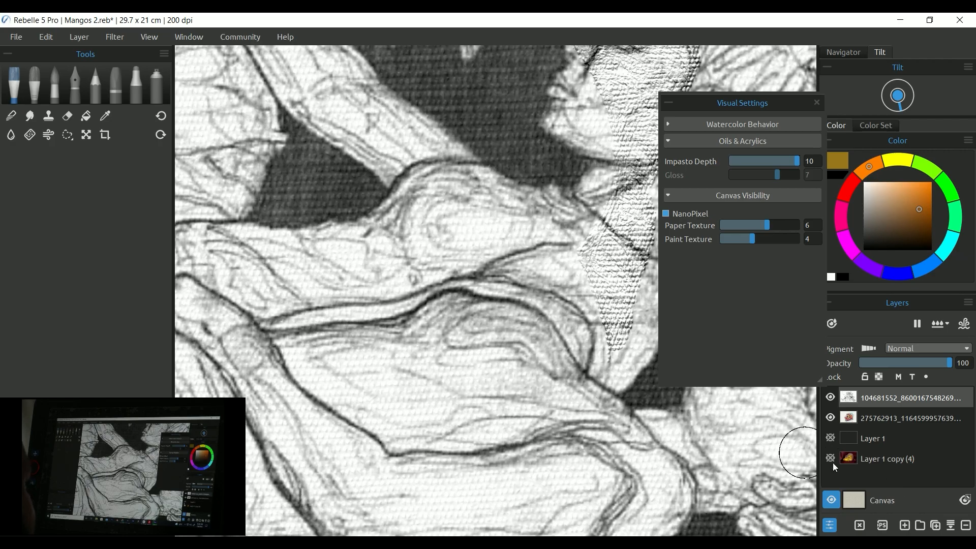
pyautogui.click(831, 417)
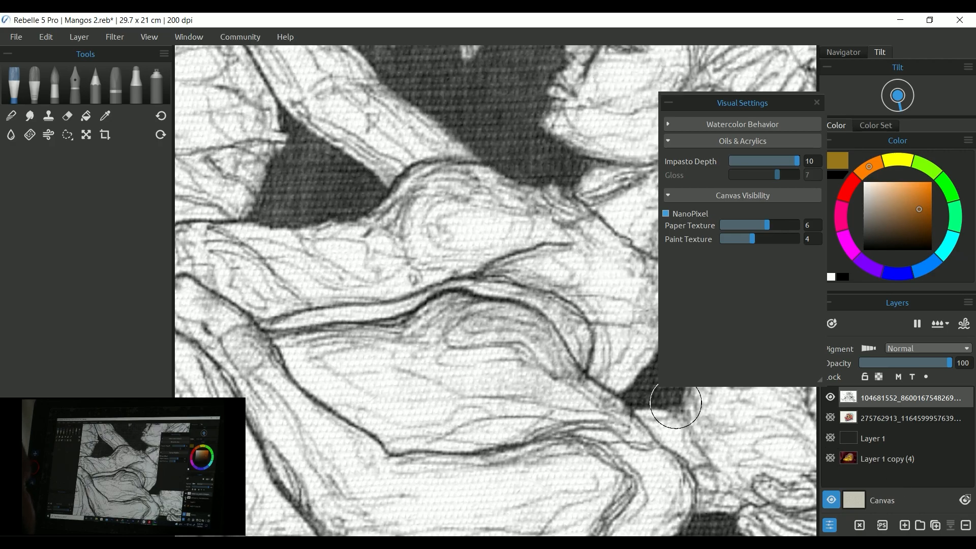
pyautogui.scroll(10, 556, 371)
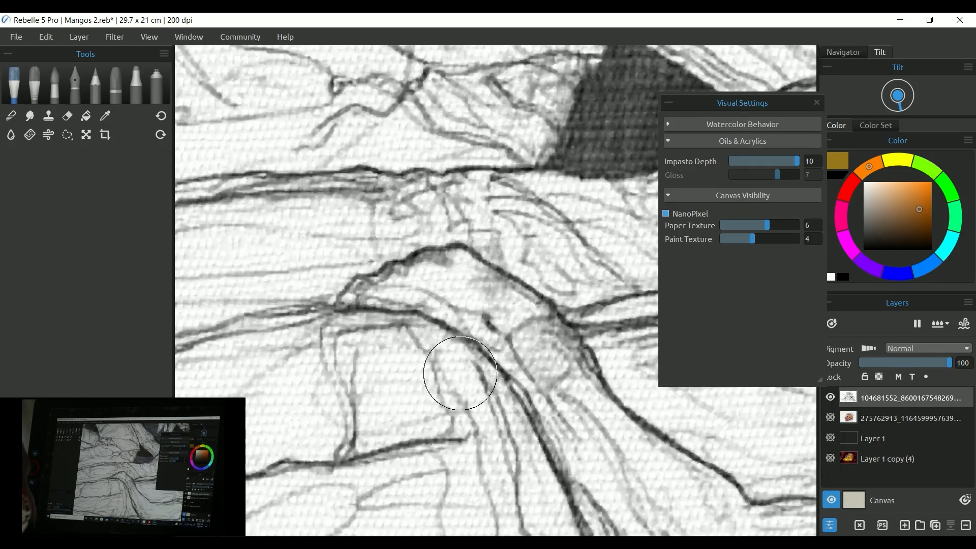
pyautogui.scroll(-10, 459, 372)
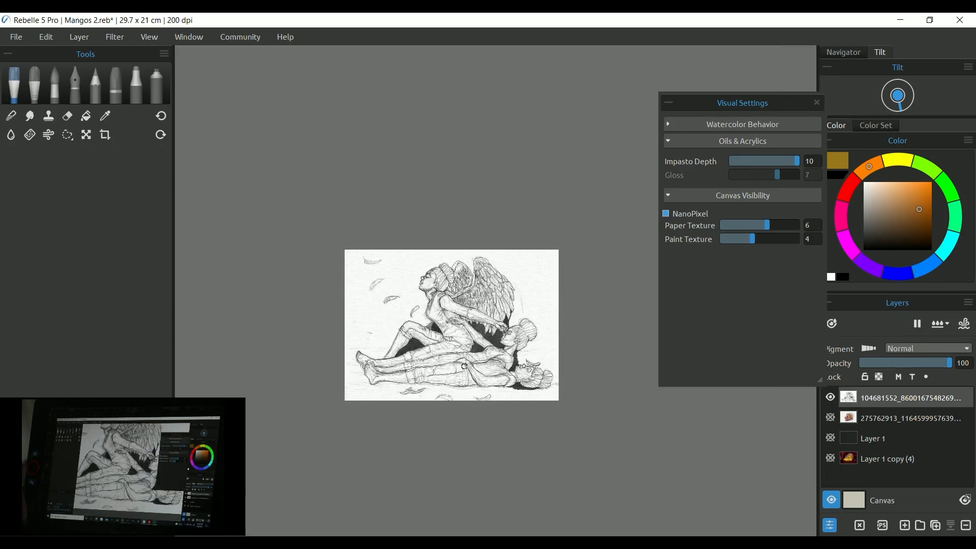
# Set both the Paper Texture and Paint Texture visibility to 0 while viewing the seated figure's head up close.
pyautogui.scroll(10, 467, 259)
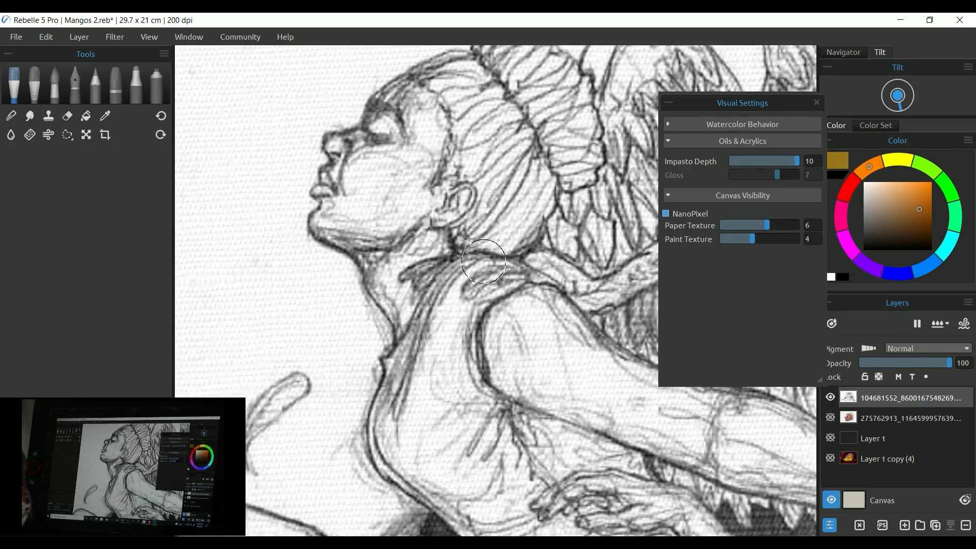
pyautogui.scroll(4, 483, 261)
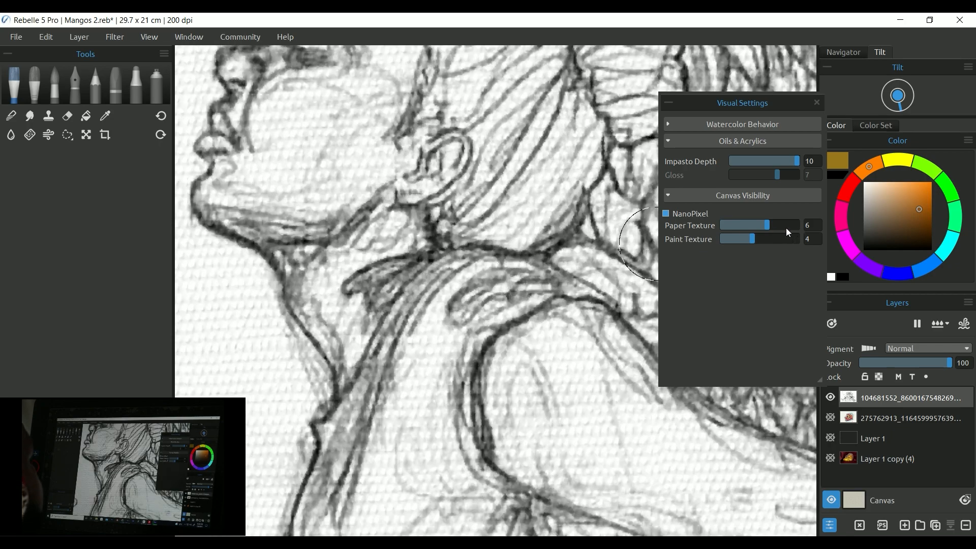
pyautogui.moveTo(749, 242); pyautogui.dragTo(666, 238)
pyautogui.scroll(-3, 532, 289)
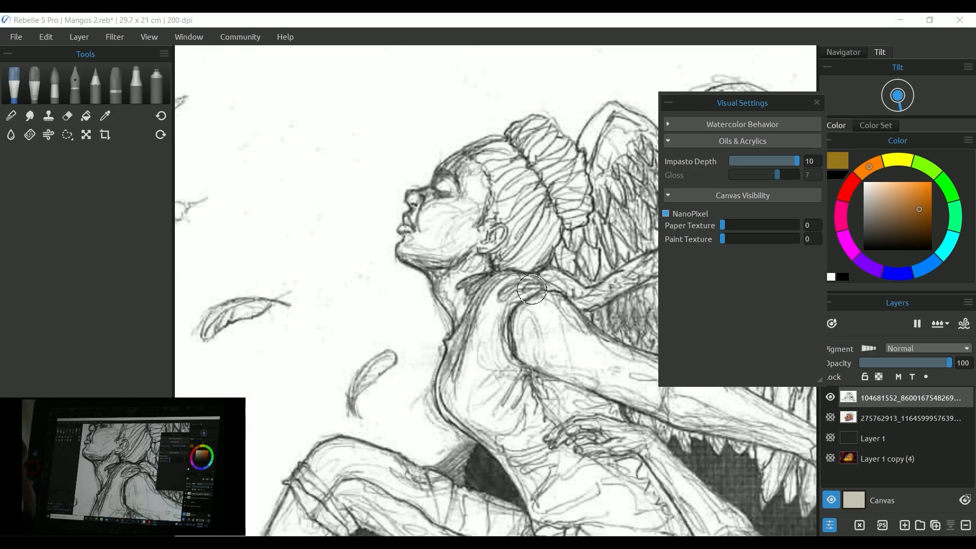
# Examine the sketch's face, arms and wing feathers at several magnifications with NanoPixel on and no canvas texture visible.
pyautogui.scroll(-2, 532, 290)
pyautogui.scroll(10, 452, 211)
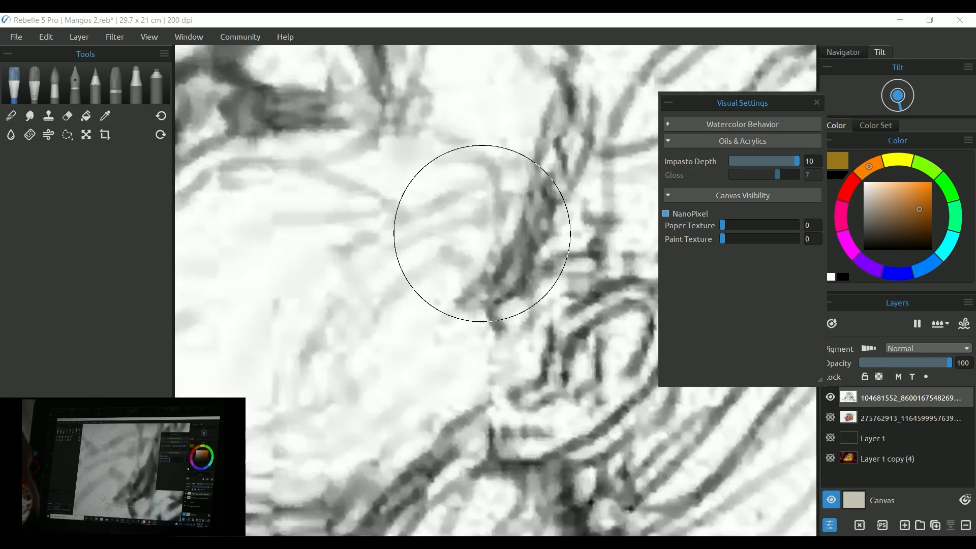
pyautogui.scroll(-8, 499, 279)
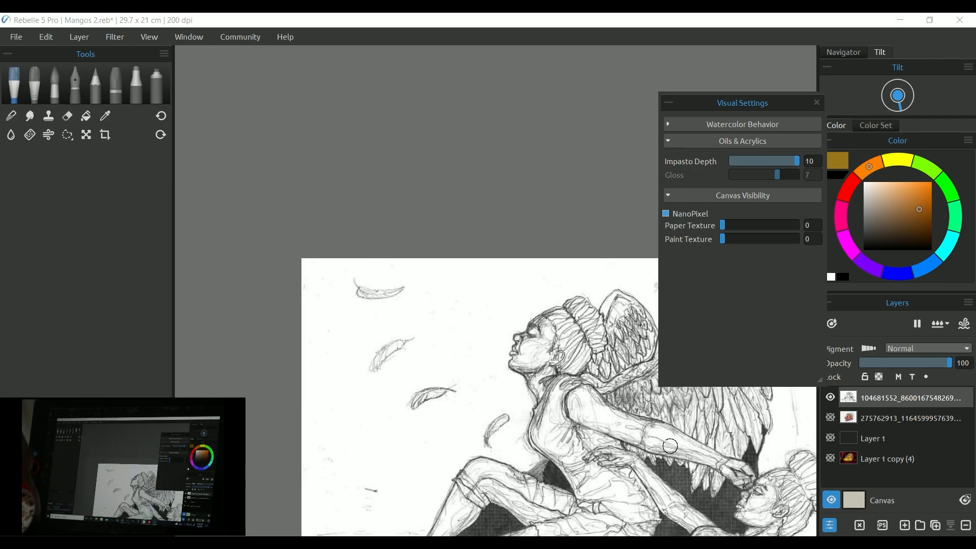
pyautogui.moveTo(635, 447)
pyautogui.mouseDown()
pyautogui.moveTo(514, 275)
pyautogui.moveTo(512, 297)
pyautogui.mouseUp()
pyautogui.scroll(3, 600, 367)
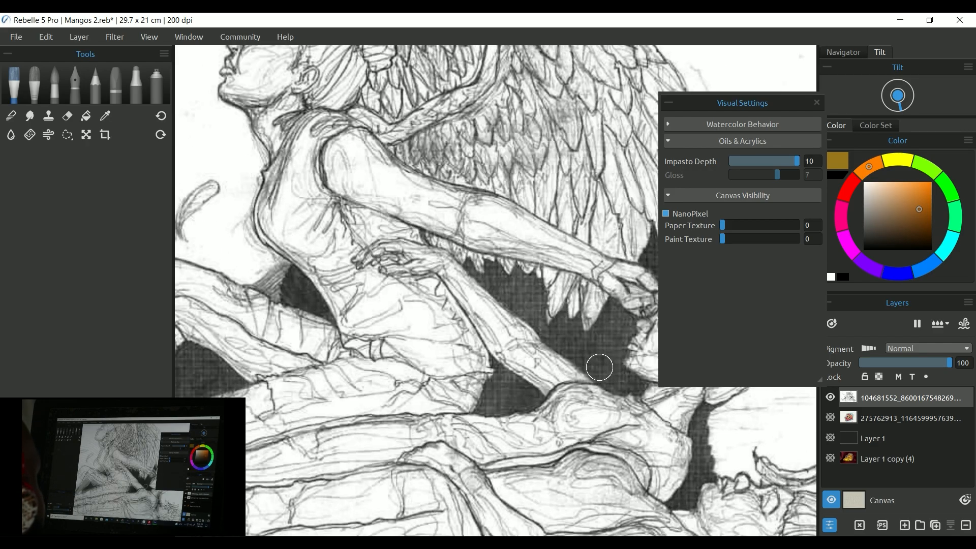
pyautogui.scroll(-8, 600, 367)
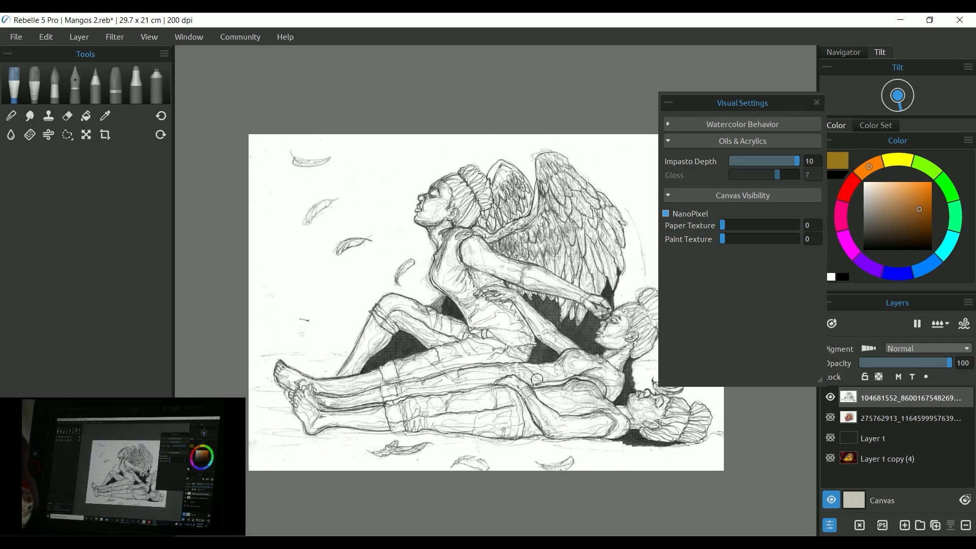
pyautogui.scroll(6, 557, 301)
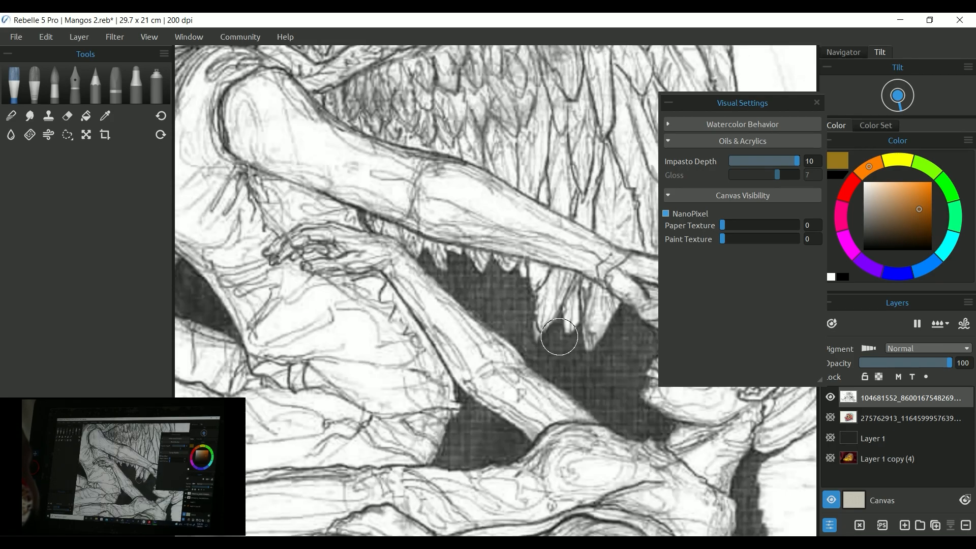
pyautogui.scroll(3, 589, 373)
pyautogui.scroll(-5, 596, 342)
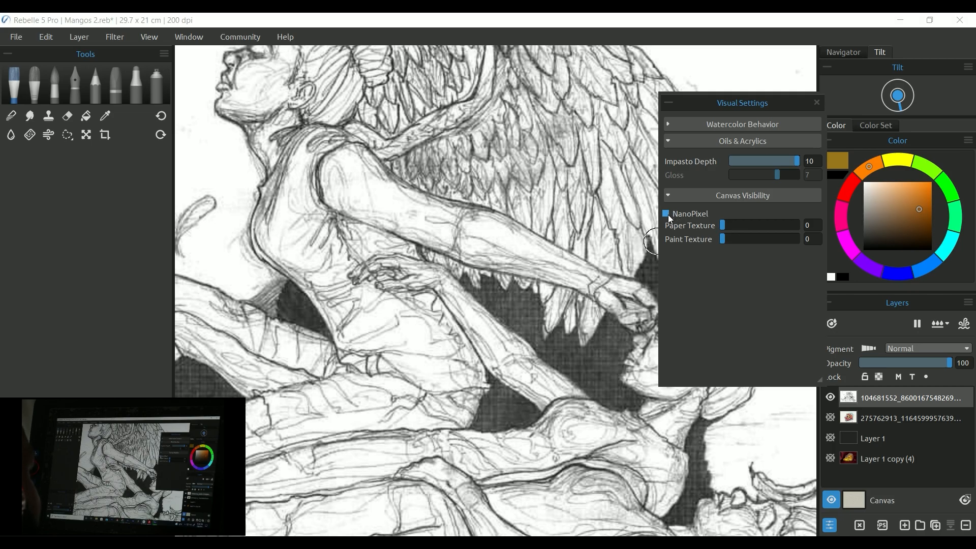
# Turn NanoPixel off and compare the sketch's pencil lines up close and at full view.
pyautogui.click(665, 213)
pyautogui.scroll(6, 536, 282)
pyautogui.scroll(-10, 538, 283)
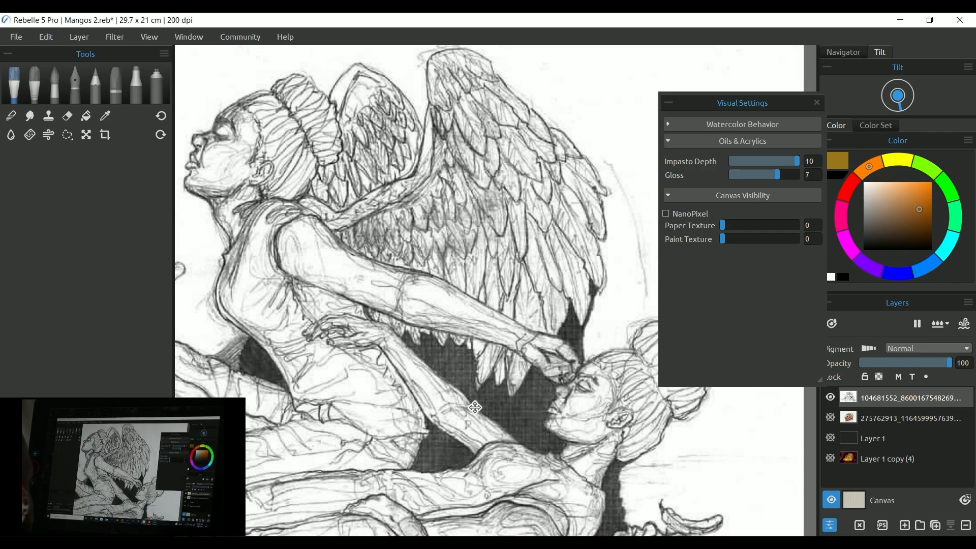
pyautogui.scroll(8, 407, 371)
pyautogui.scroll(-6, 408, 372)
pyautogui.scroll(-8, 430, 368)
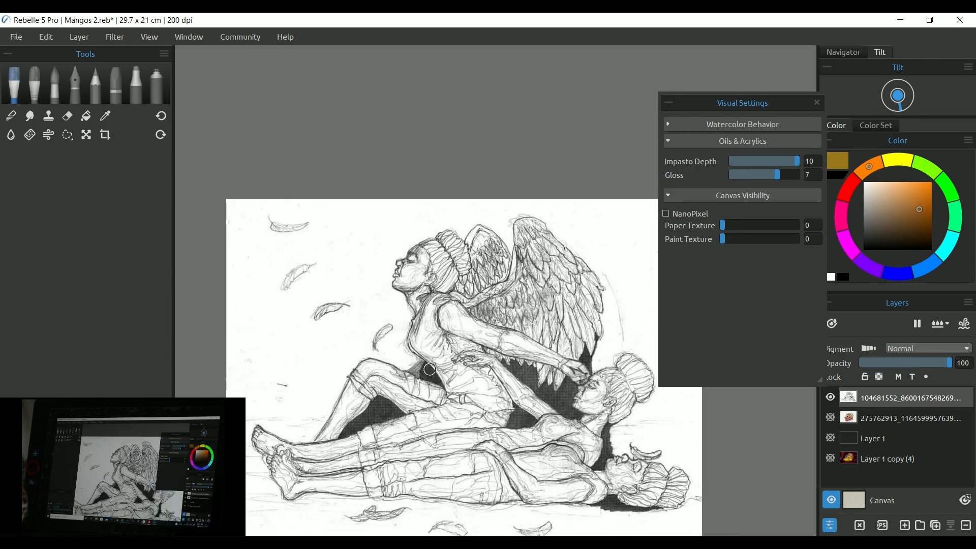
# Turn NanoPixel on and set Paper Texture to 9 and Paint Texture to 5, checking the weave over the sketch.
pyautogui.click(667, 213)
pyautogui.scroll(8, 449, 311)
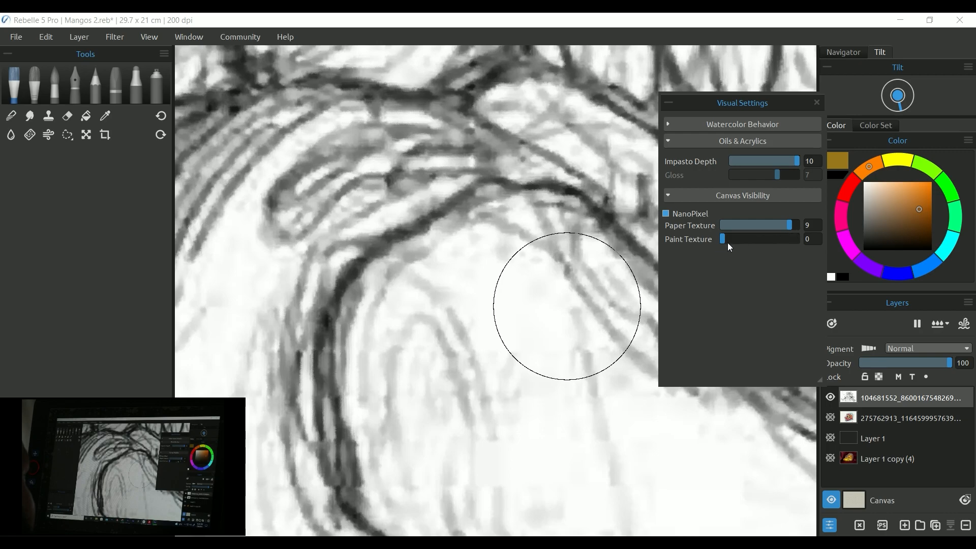
pyautogui.moveTo(724, 241); pyautogui.dragTo(741, 241)
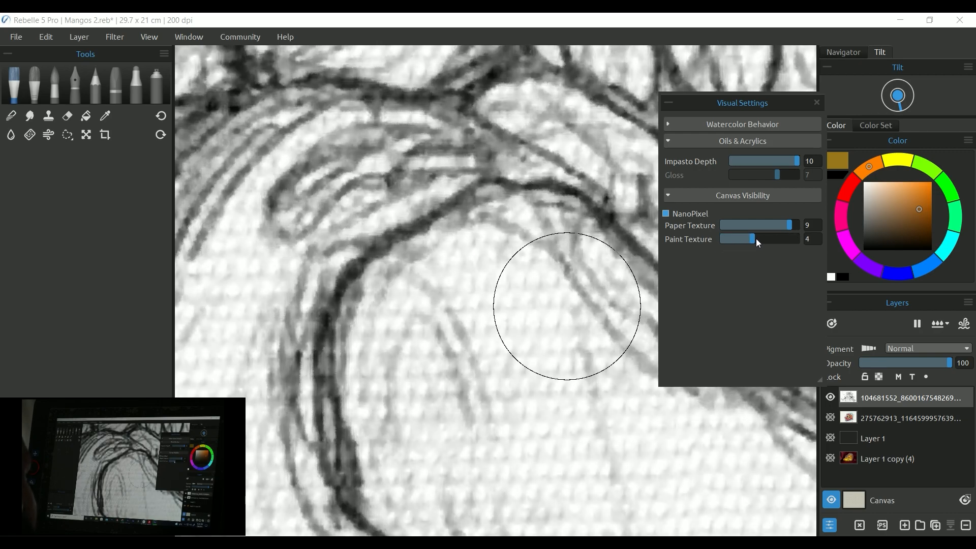
pyautogui.scroll(-8, 519, 295)
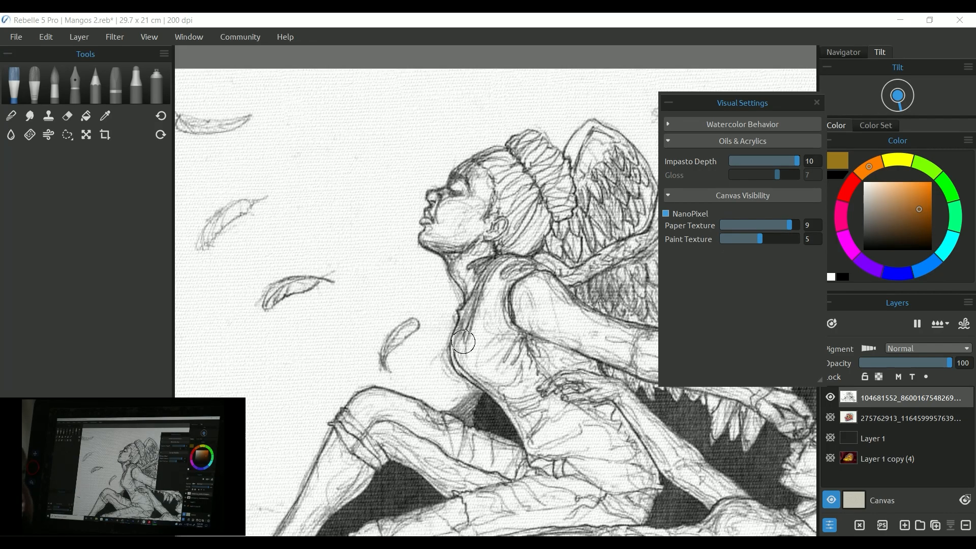
pyautogui.scroll(8, 398, 380)
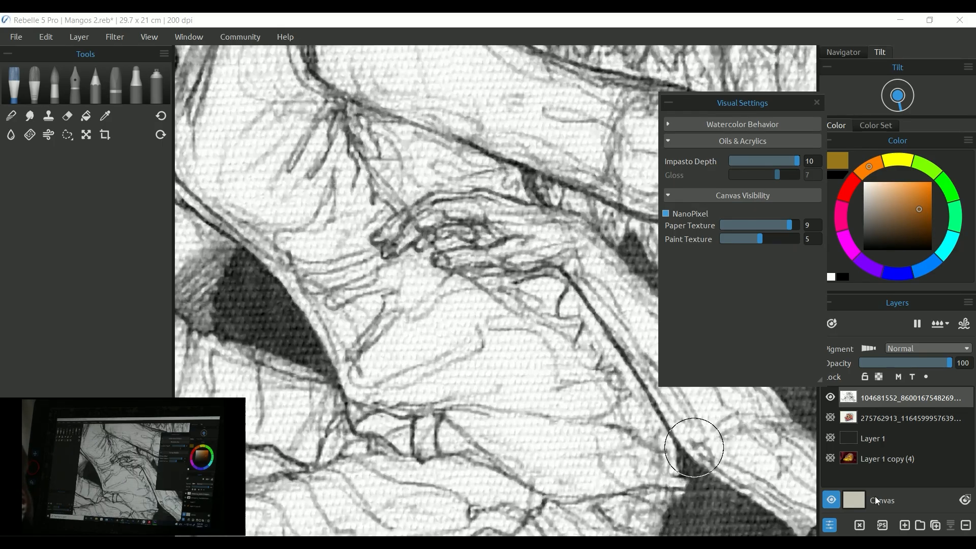
# Change the canvas texture beneath the sketch to EX25 Hemp Smooth.
pyautogui.click(855, 504)
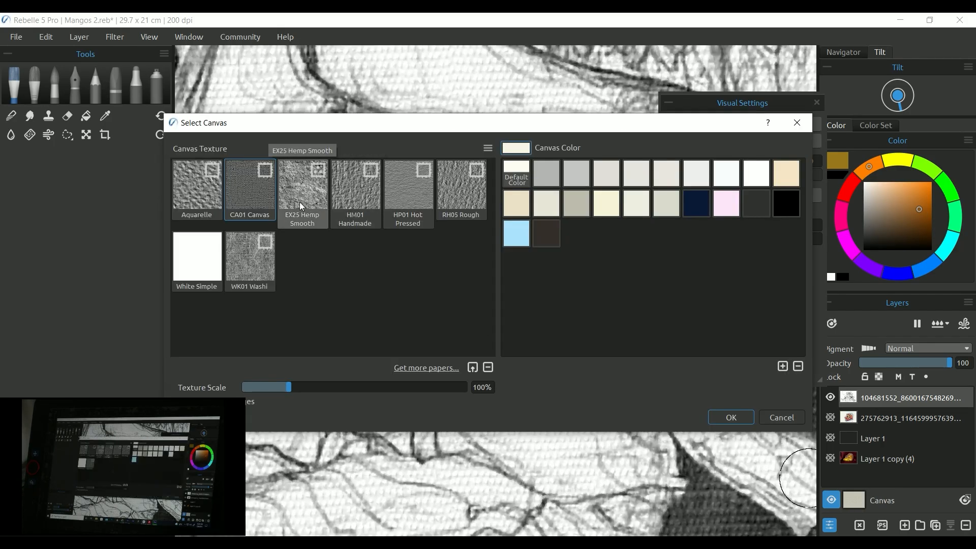
pyautogui.click(720, 419)
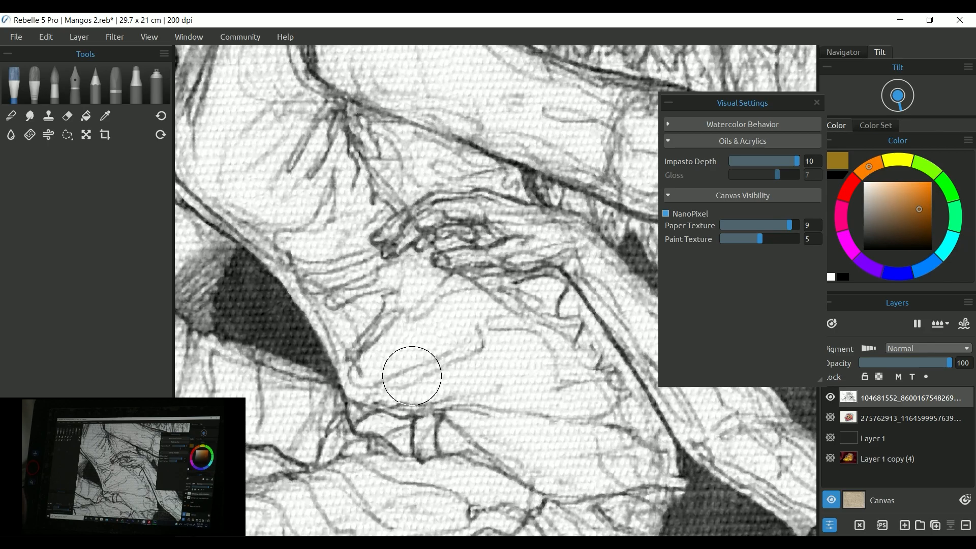
pyautogui.scroll(3, 409, 376)
# Examine how the new canvas texture shows through the sketch's face, bodies and background at several magnifications.
pyautogui.scroll(-10, 414, 375)
pyautogui.scroll(10, 378, 244)
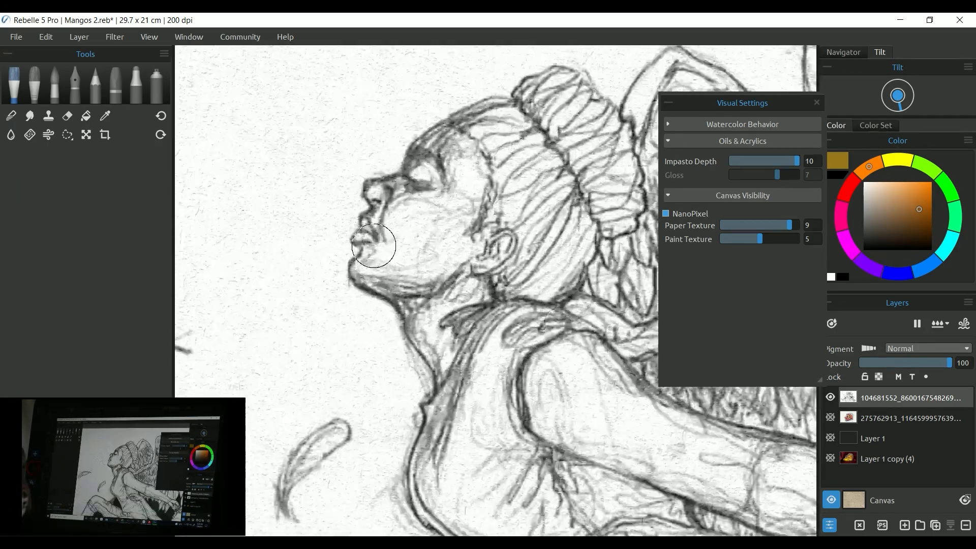
pyautogui.scroll(-10, 374, 245)
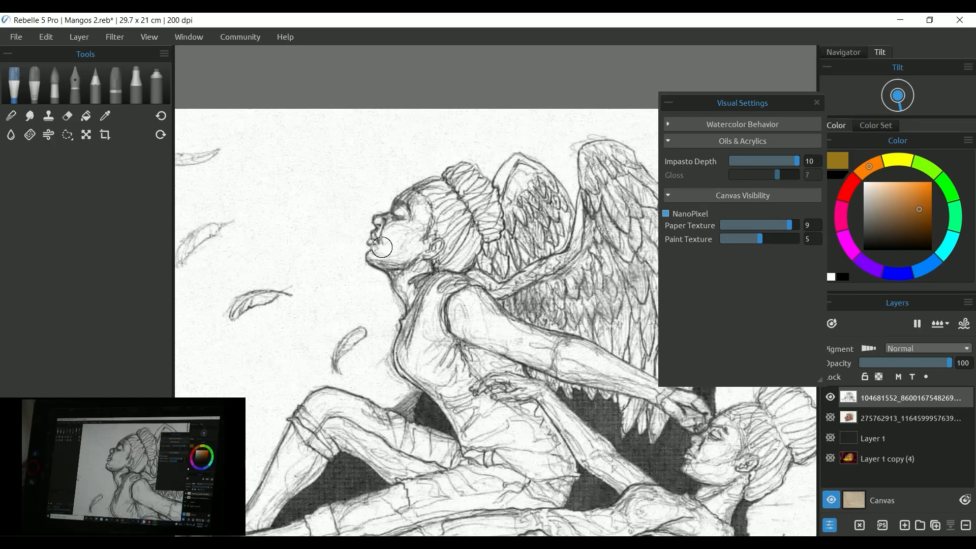
pyautogui.scroll(5, 429, 412)
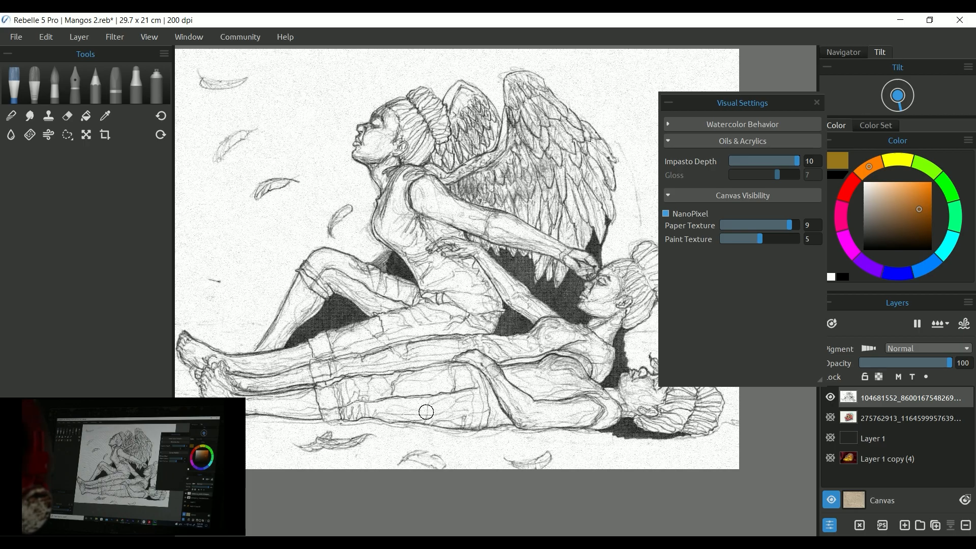
pyautogui.scroll(6, 406, 389)
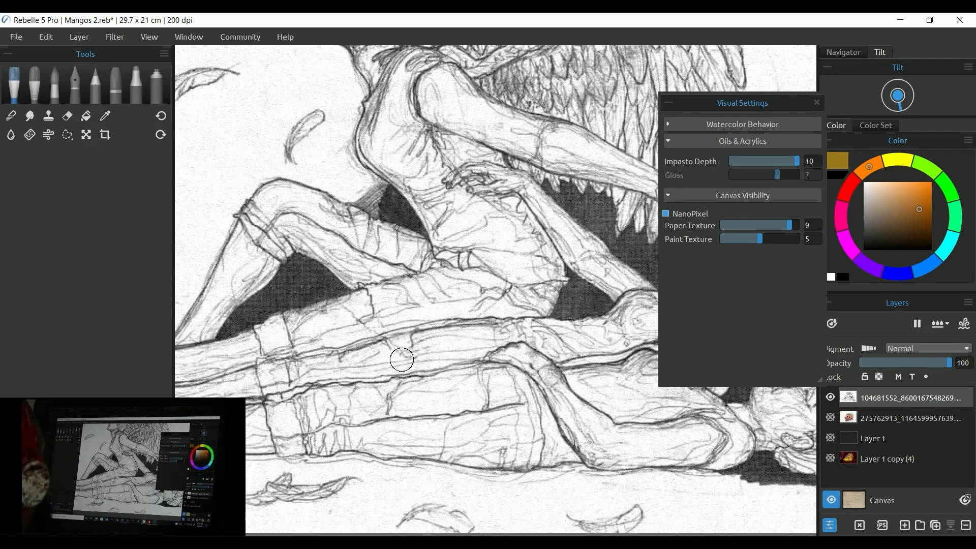
pyautogui.scroll(-6, 403, 359)
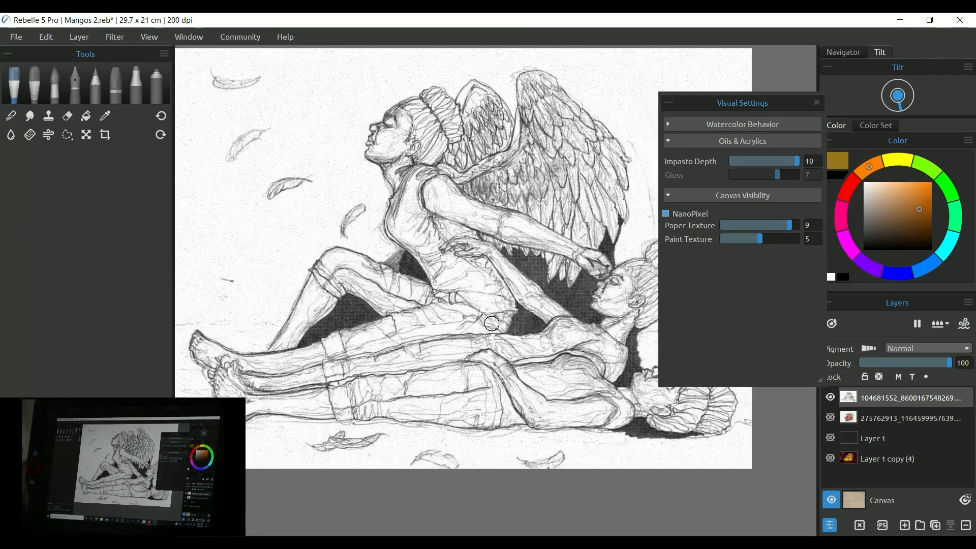
pyautogui.scroll(2, 194, 127)
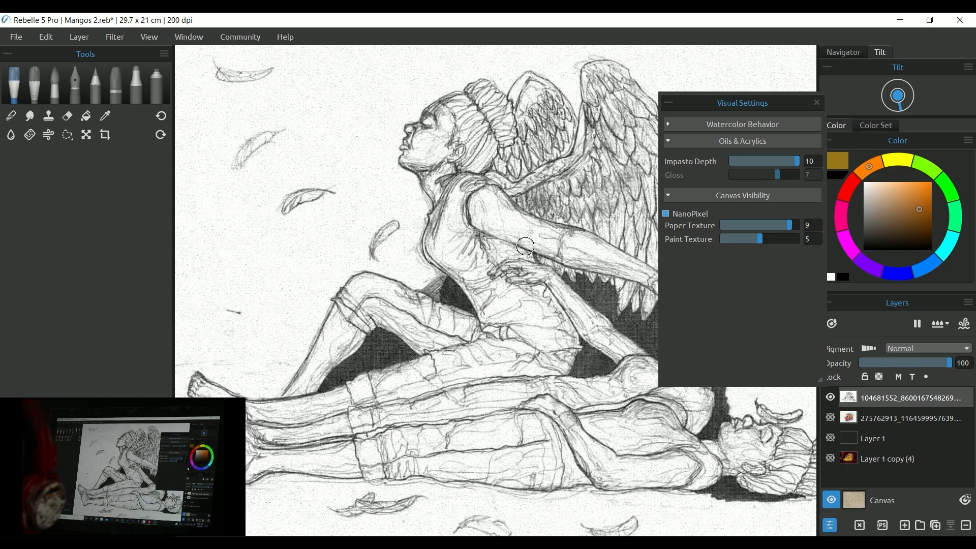
pyautogui.scroll(-2, 535, 258)
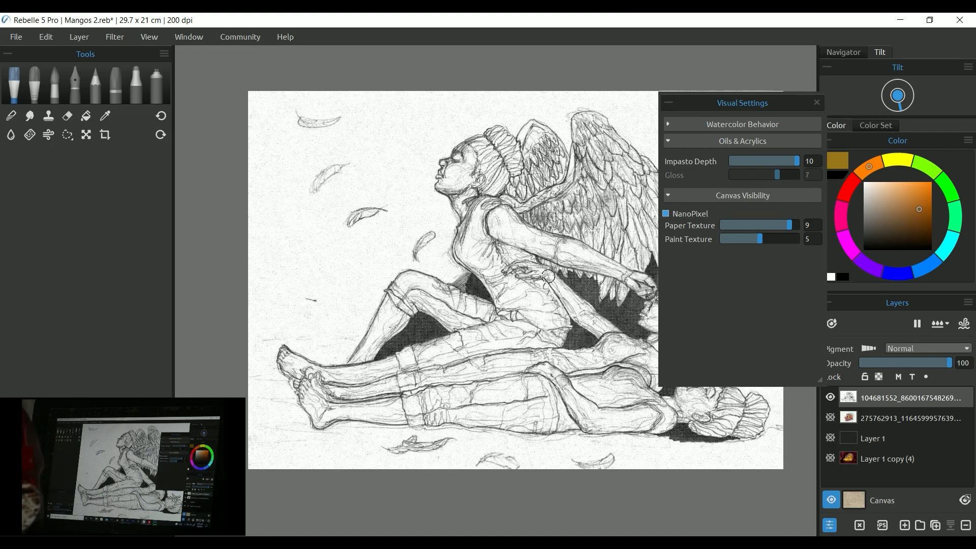